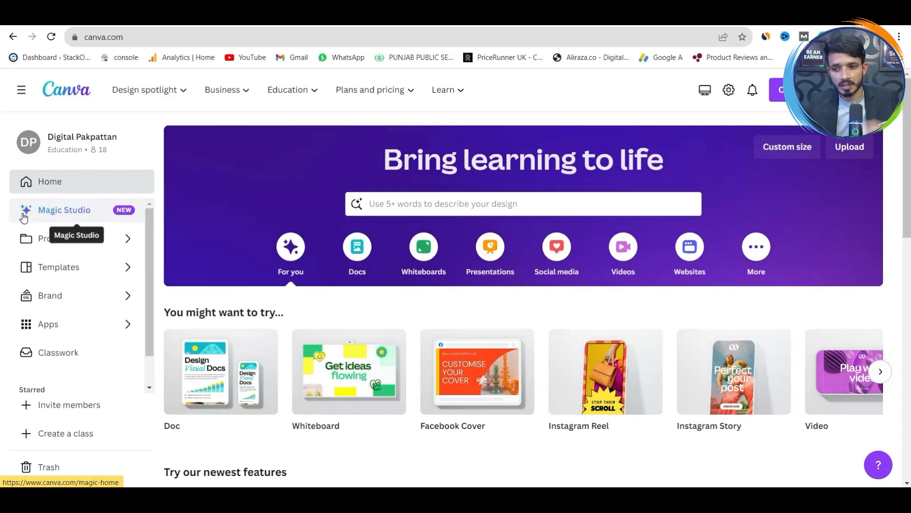
Open Magic Design for video from Magic Studio and start a new design with it.
click(87, 212)
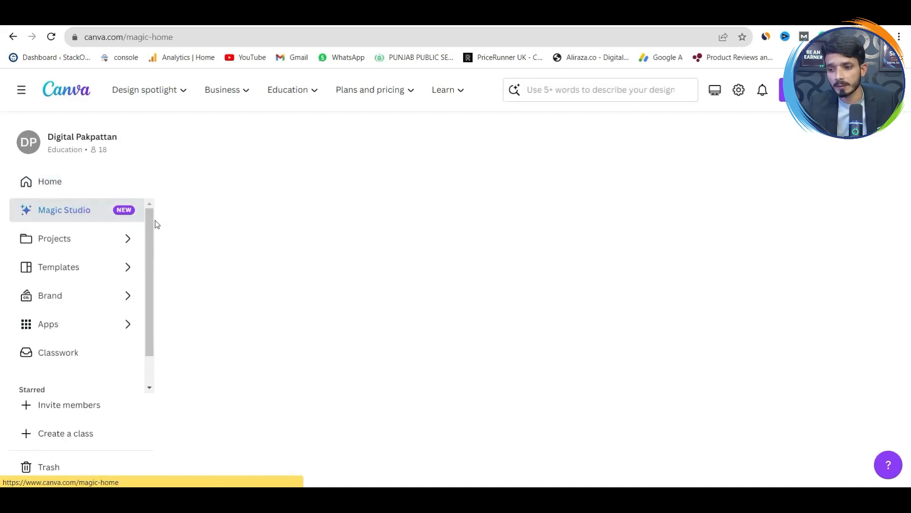
scroll(884, 242, down, 8)
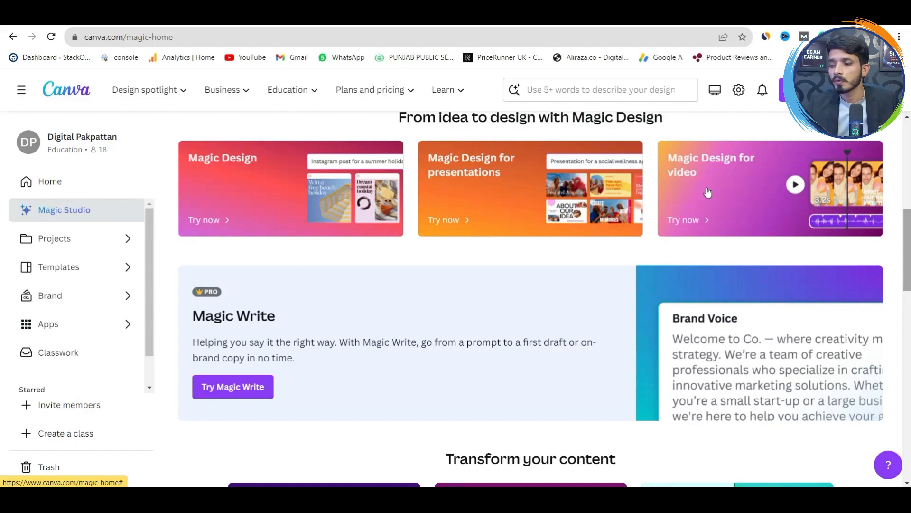
click(715, 201)
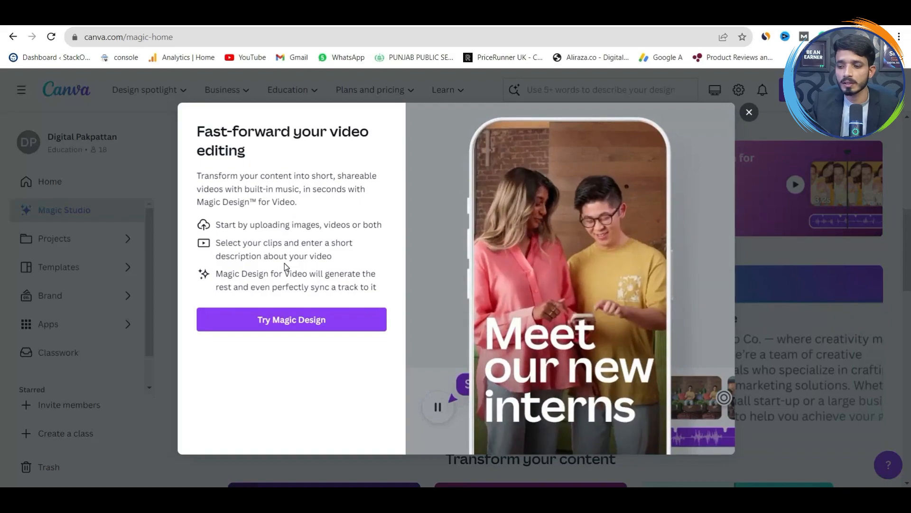
click(298, 321)
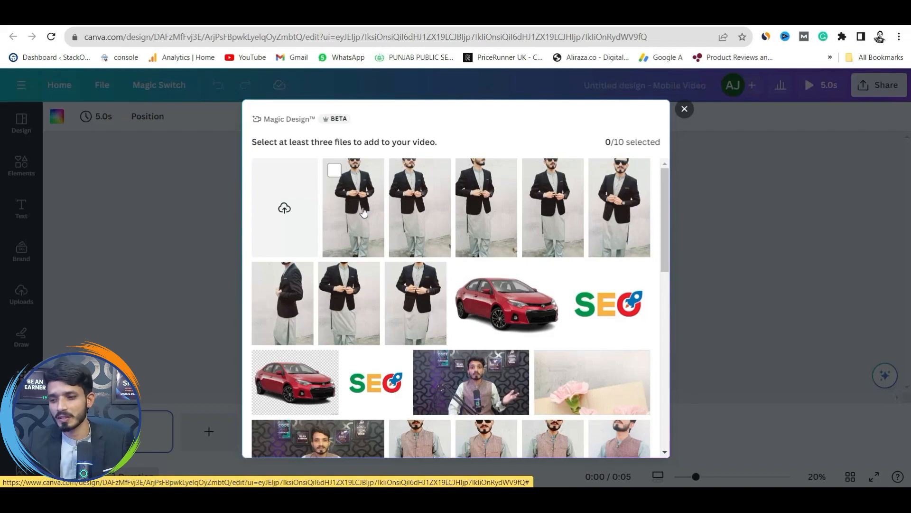
Select the first six uploaded photos of the man in the black blazer as the video's source files.
click(336, 174)
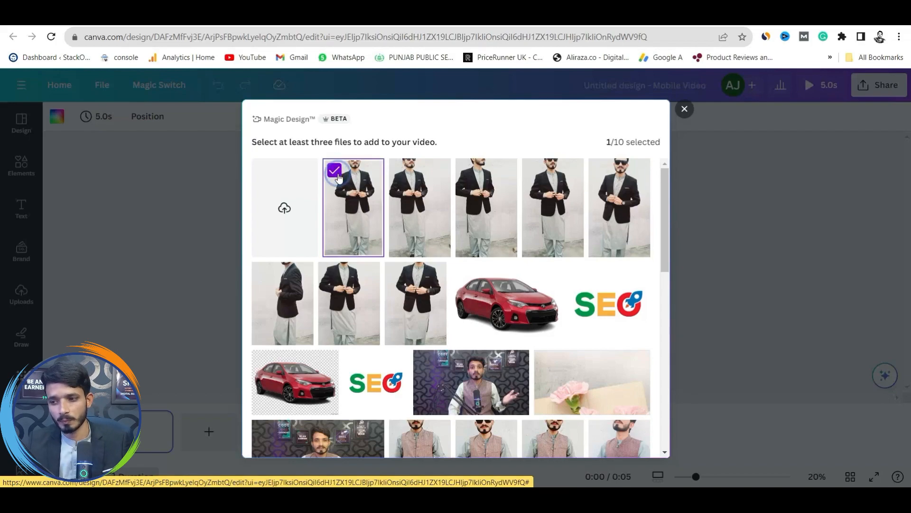
click(404, 181)
click(473, 180)
click(536, 175)
click(601, 172)
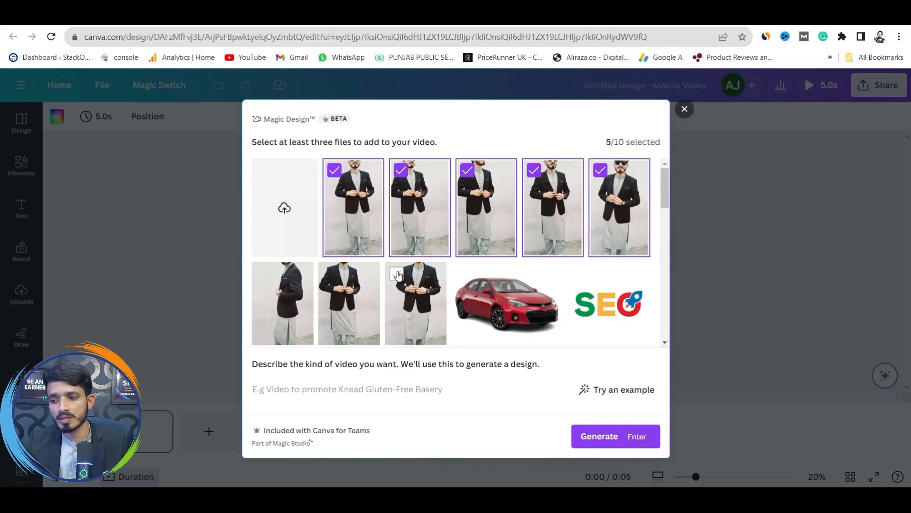
click(264, 273)
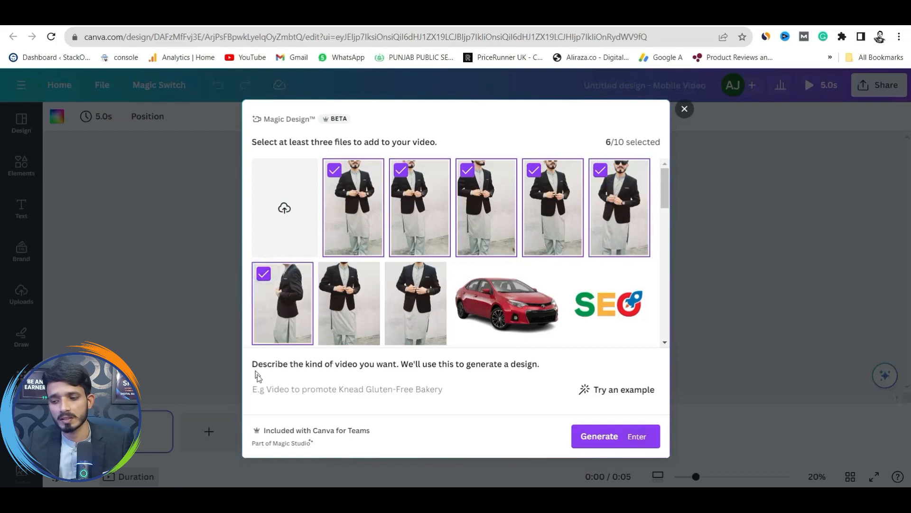
Describe the video as "create a thriling short images gallery video for tiktok" and generate the design.
click(267, 389)
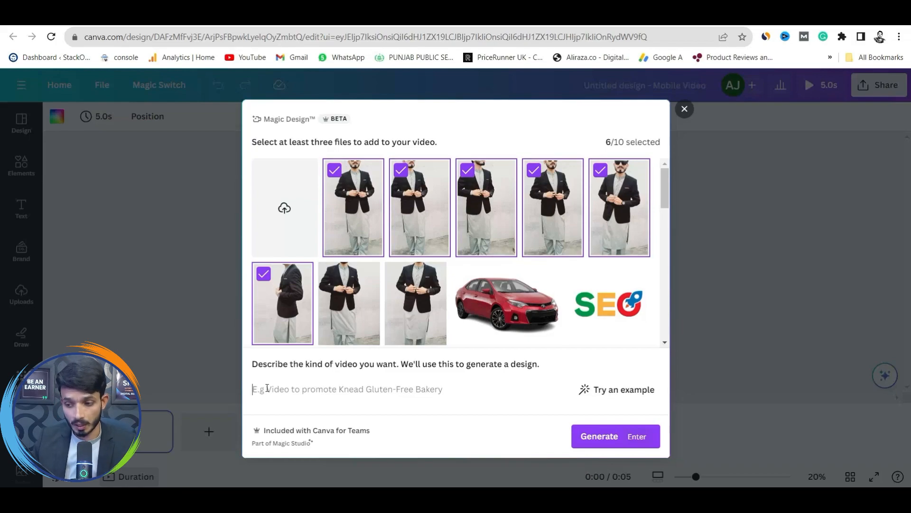
text(c)
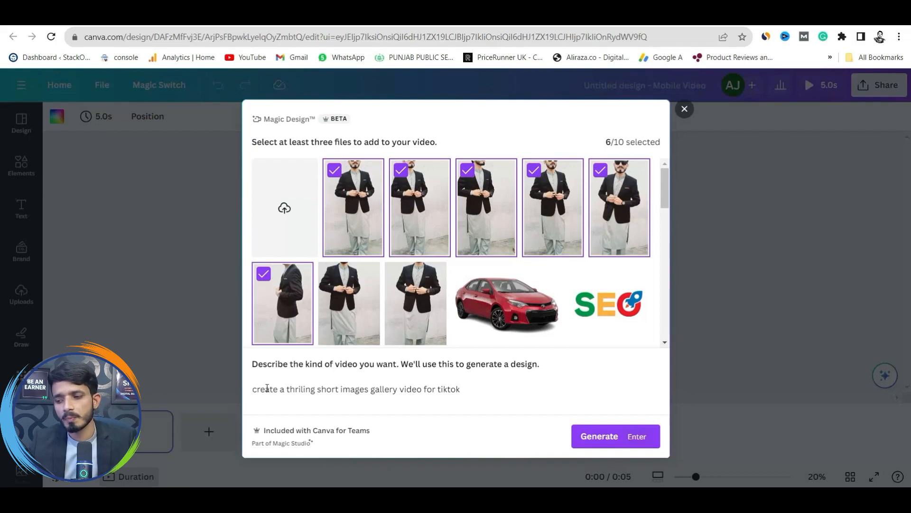
drag(460, 391, 249, 396)
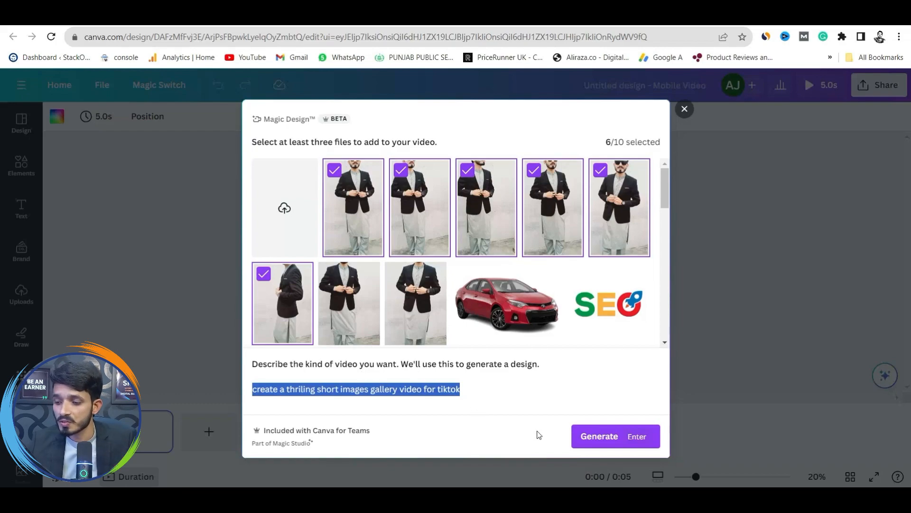
click(595, 441)
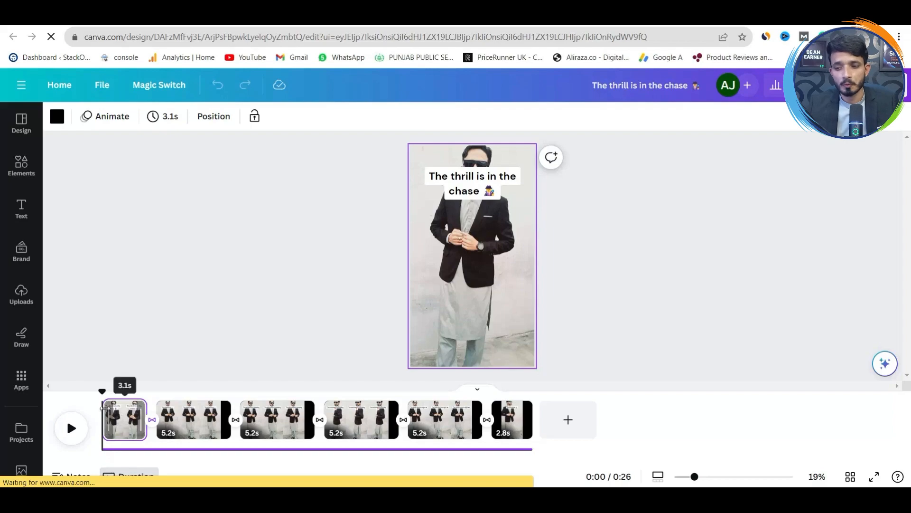
Examine the generated video by scrubbing through its clips and playing the full preview, closing the preview when done.
click(178, 403)
drag(197, 402, 533, 401)
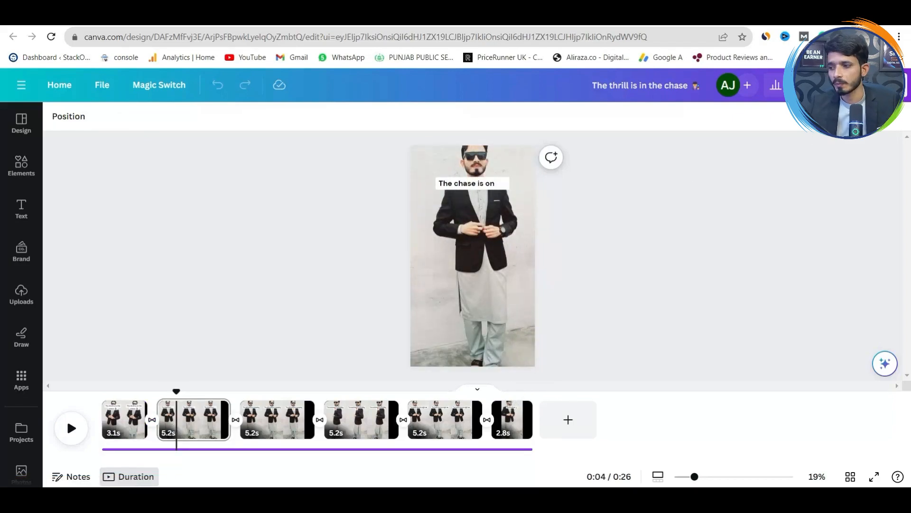
click(807, 85)
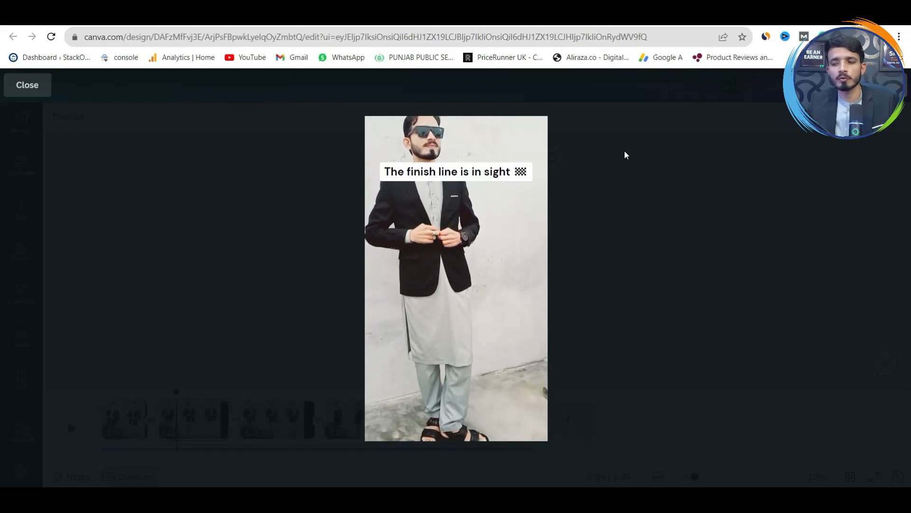
key(Escape)
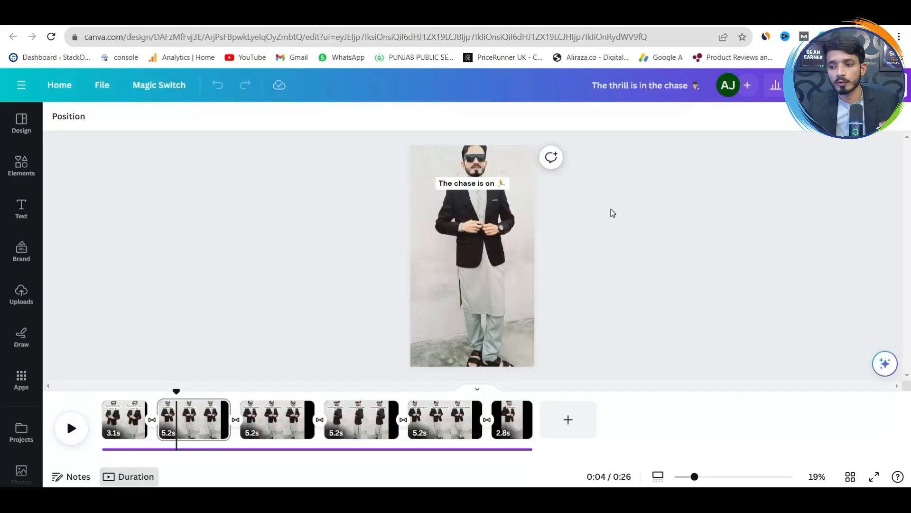
Go through the first four clips, checking that their photos and the fourth clip's caption can be selected for editing.
click(126, 416)
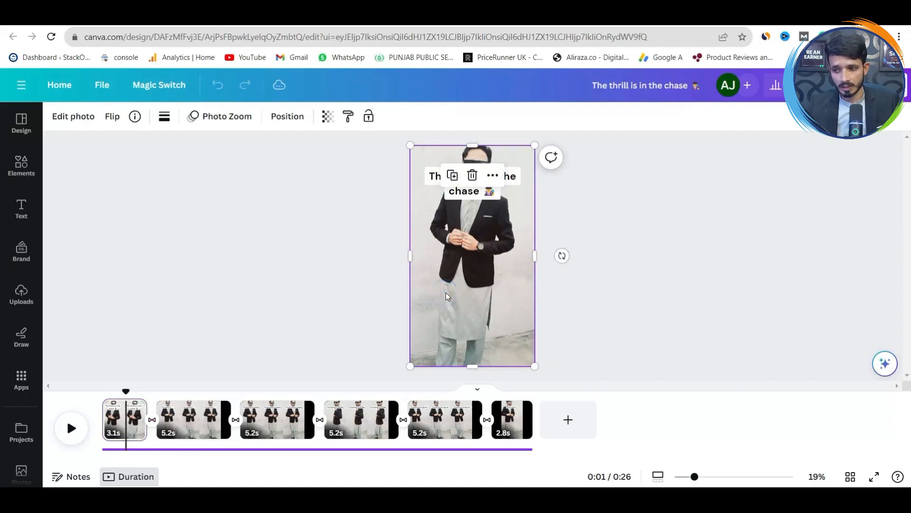
drag(447, 291, 449, 279)
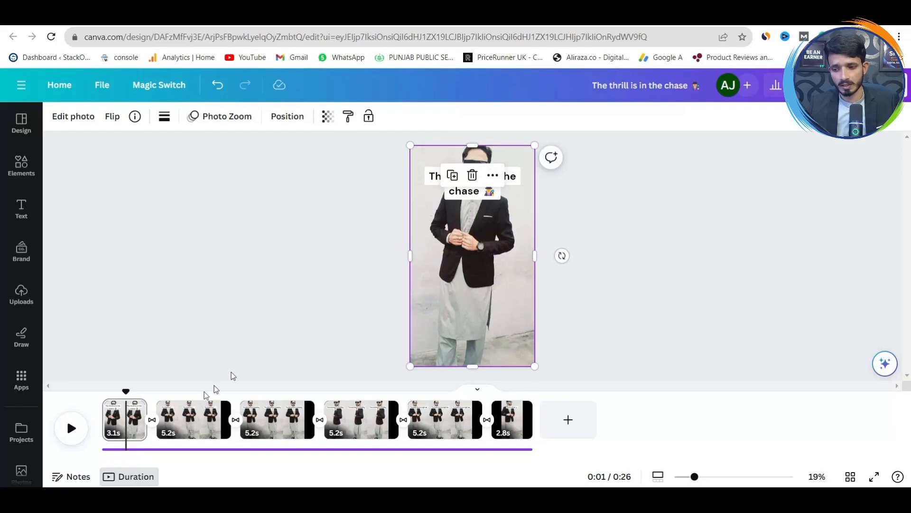
click(184, 418)
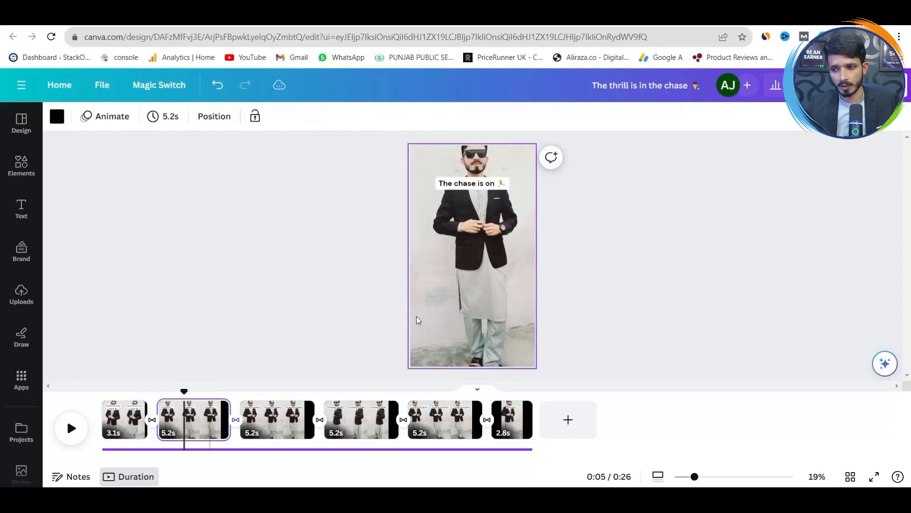
click(454, 302)
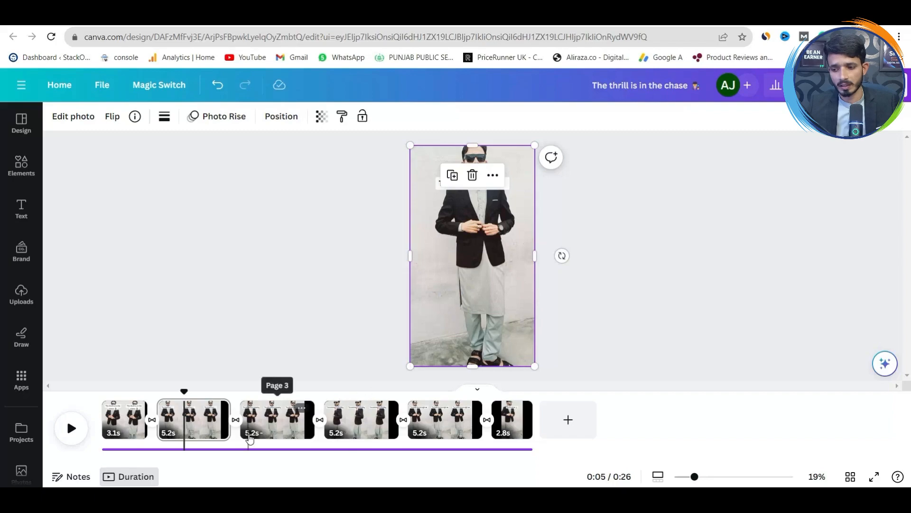
click(277, 432)
click(367, 441)
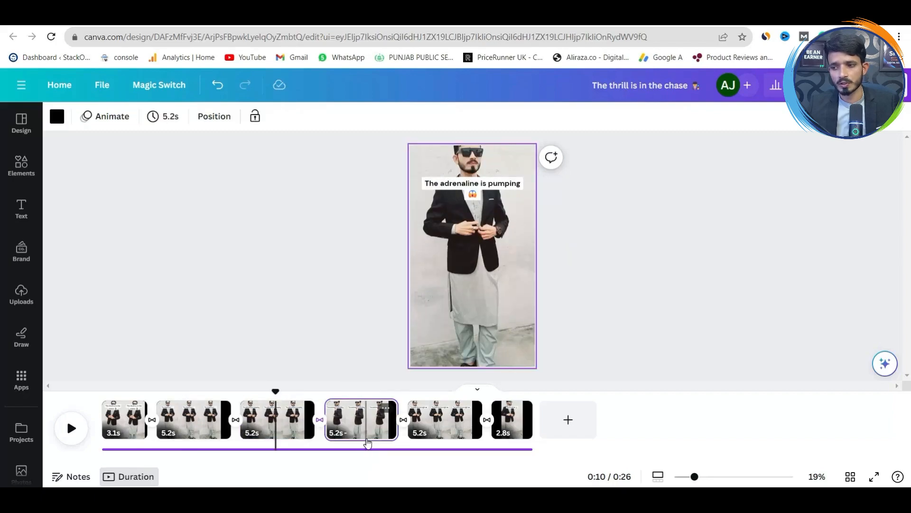
click(475, 185)
click(475, 184)
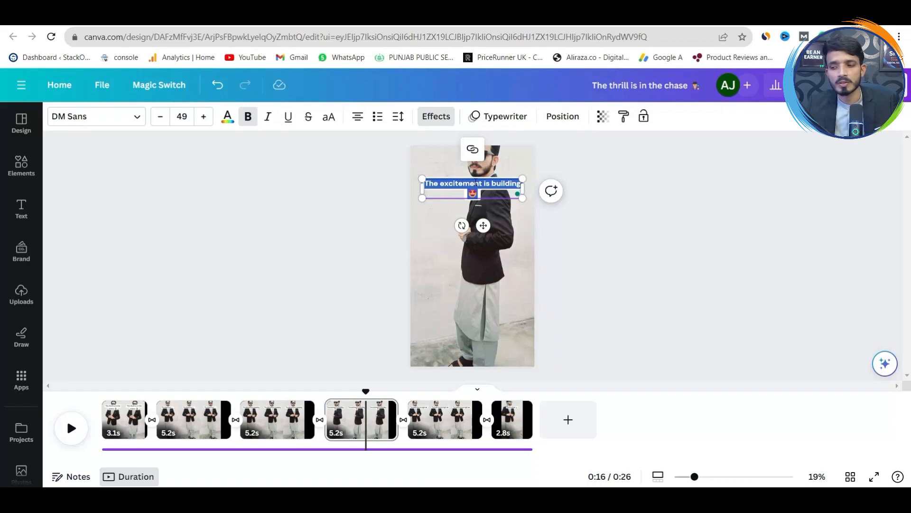
click(380, 238)
click(478, 189)
double_click(478, 189)
Move the caption "The thrill is in the chase" on the first clip down to the lower part of the frame.
click(124, 417)
click(472, 189)
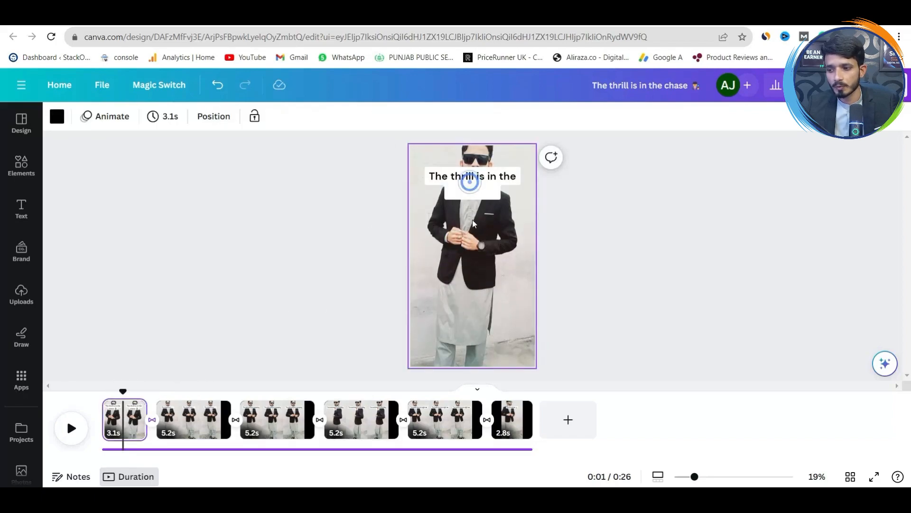
drag(451, 176, 484, 258)
click(483, 255)
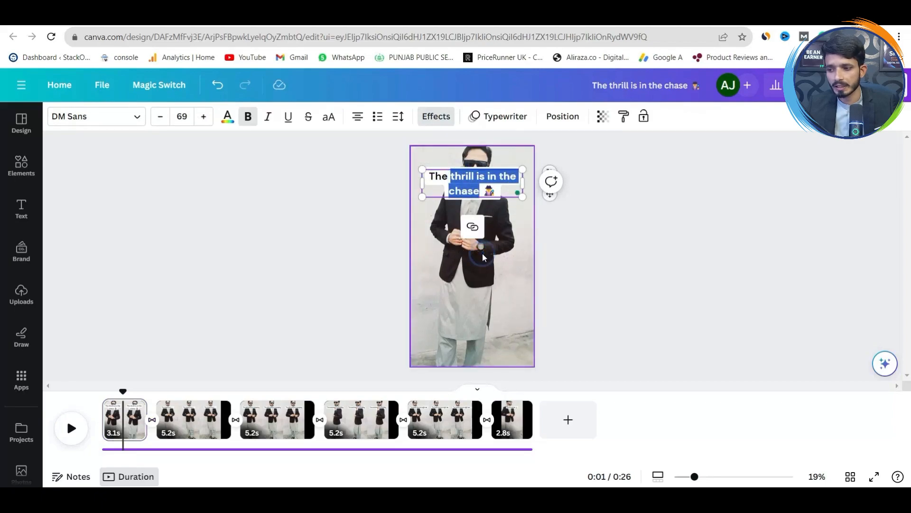
click(428, 177)
drag(428, 177, 427, 327)
Move the captions "The chase is on" and "The adrenaline is pumping" on the second and third clips to the bottom of the frame.
click(180, 422)
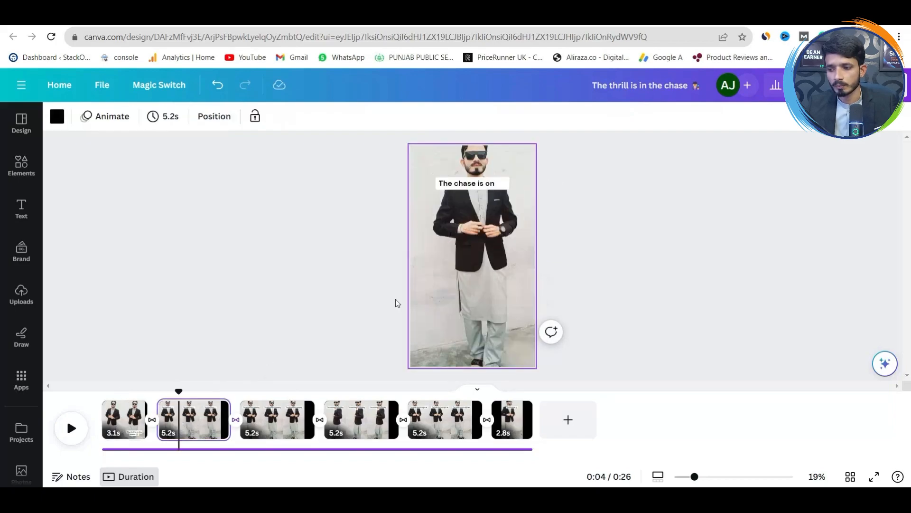
click(468, 183)
drag(469, 183, 468, 344)
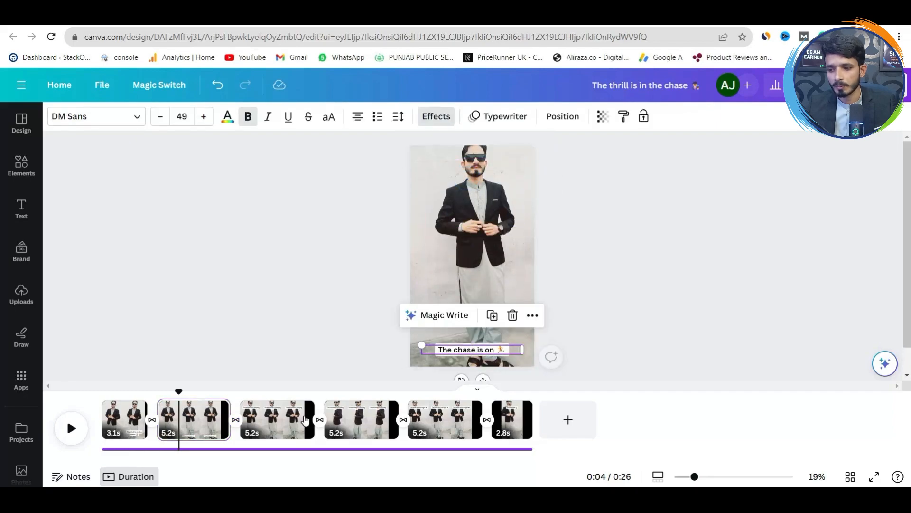
click(279, 420)
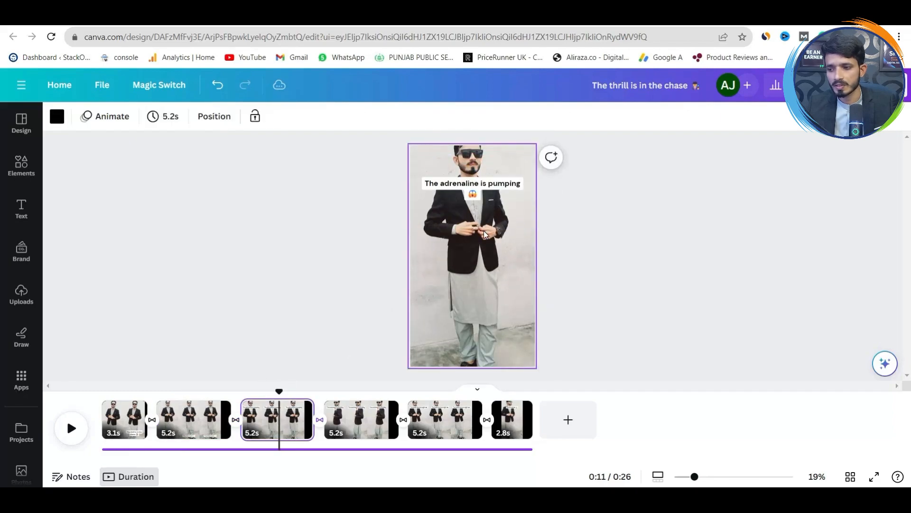
click(471, 189)
drag(472, 189, 472, 349)
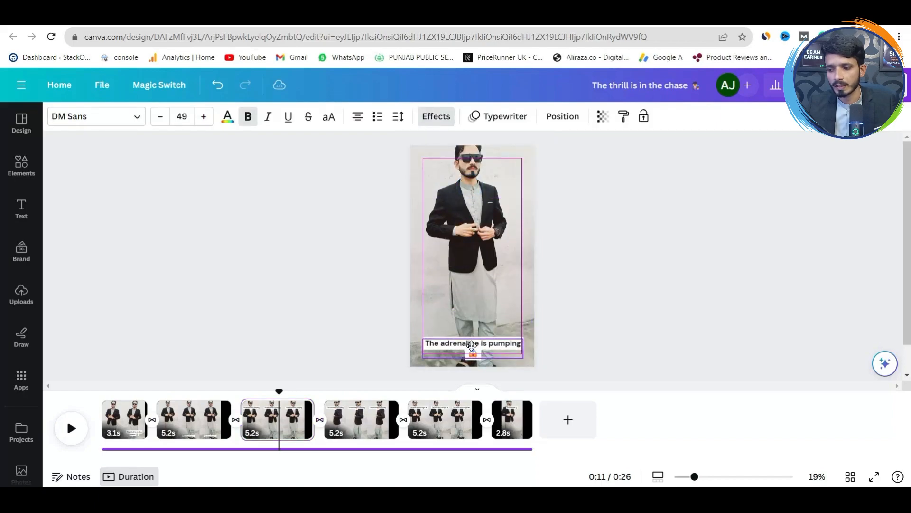
Move the captions "The excitement is building" and "The finish line is in sight" on the fourth and fifth clips to the bottom of the frame.
click(358, 424)
click(452, 182)
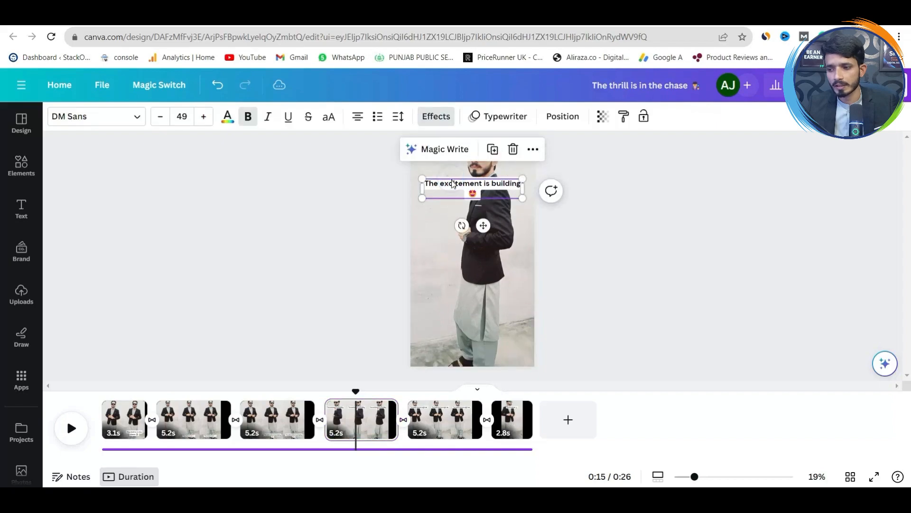
drag(463, 183, 462, 344)
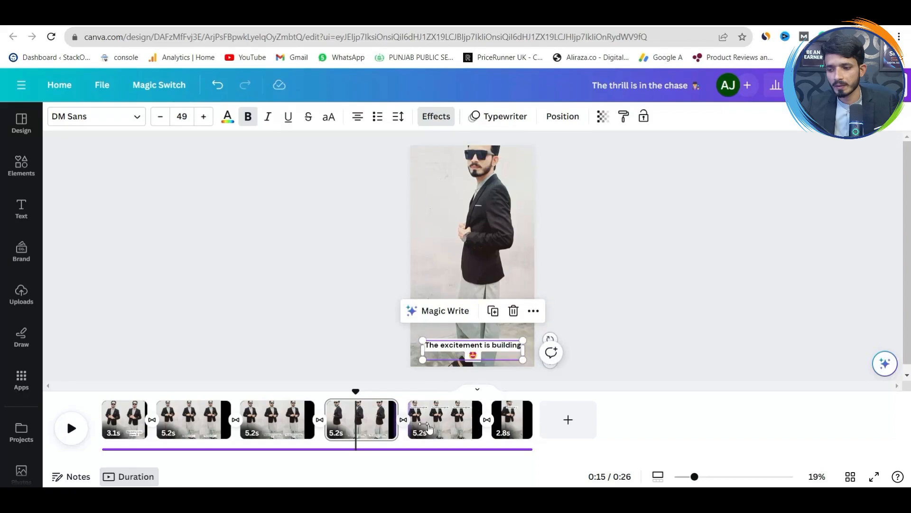
click(446, 413)
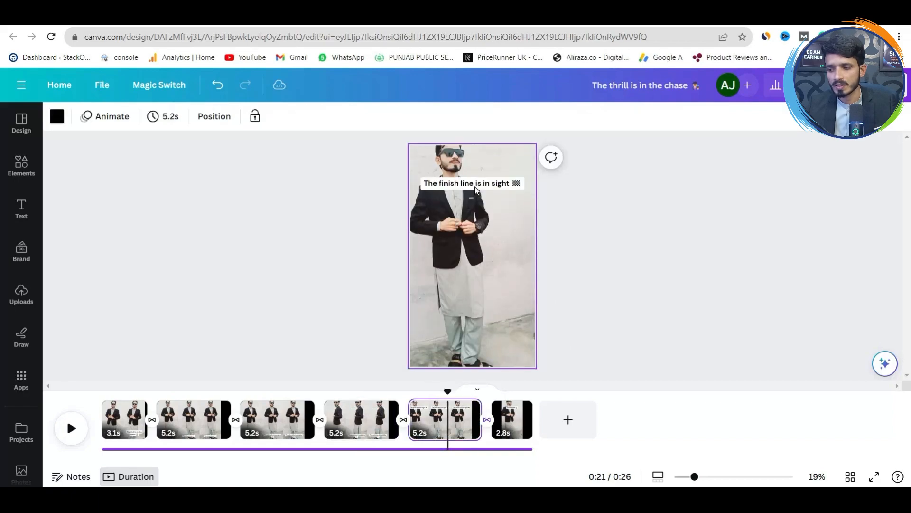
click(476, 189)
drag(475, 189, 472, 346)
Move the caption "I'm the winner" on the last clip to the bottom of the frame.
click(513, 427)
click(462, 187)
drag(461, 186, 461, 350)
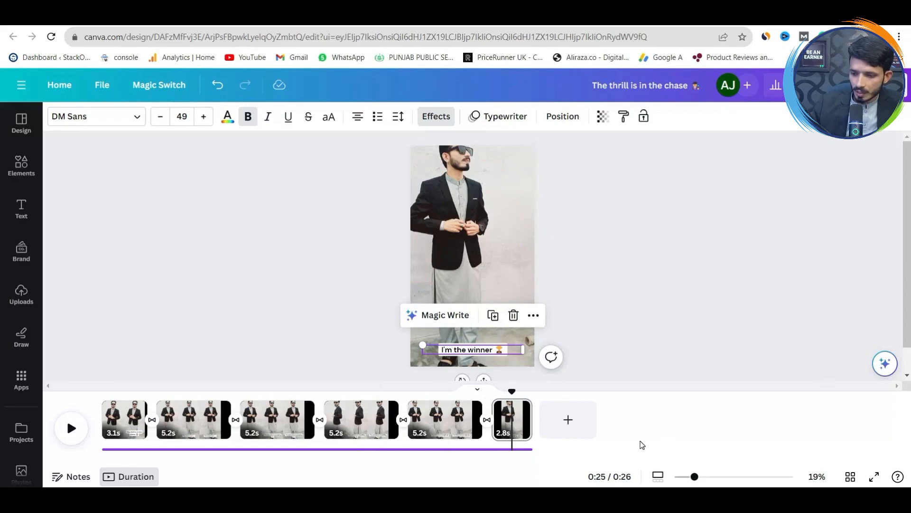
Check the editing options of the video's audio track, and search the elements library for "audio".
click(106, 450)
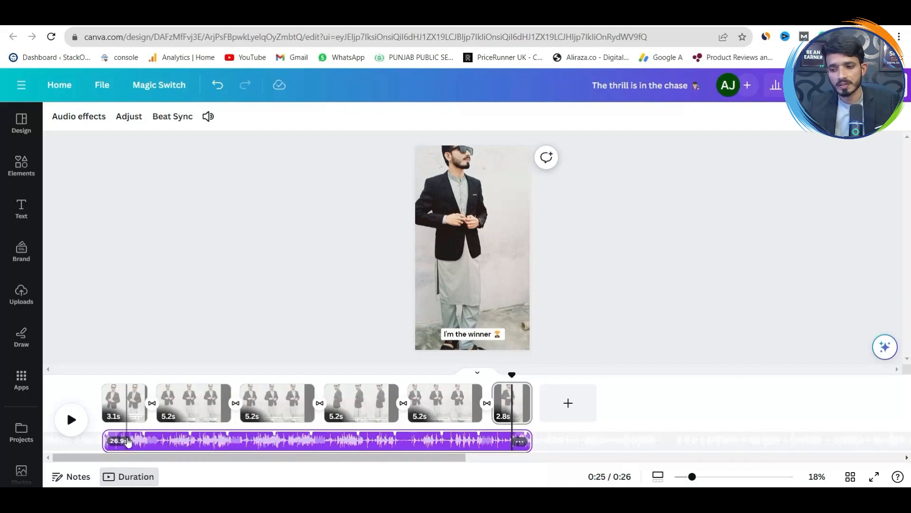
right_click(127, 441)
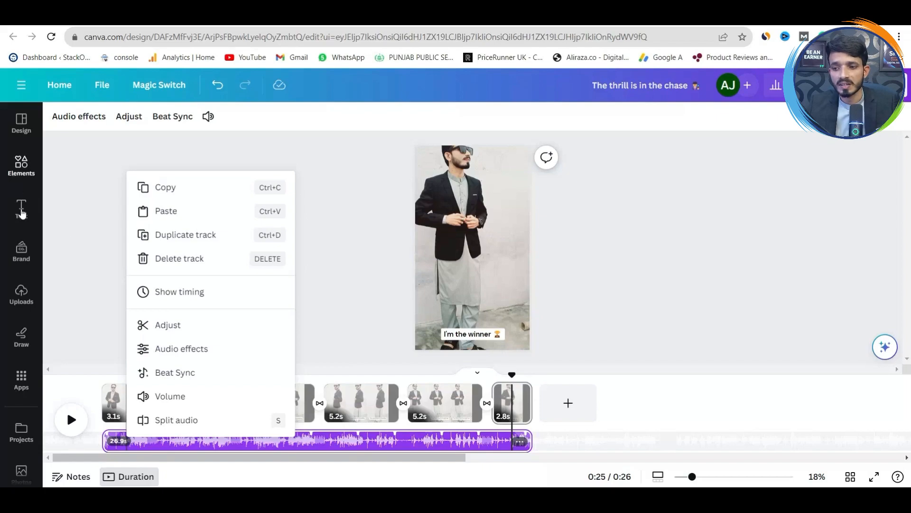
click(21, 167)
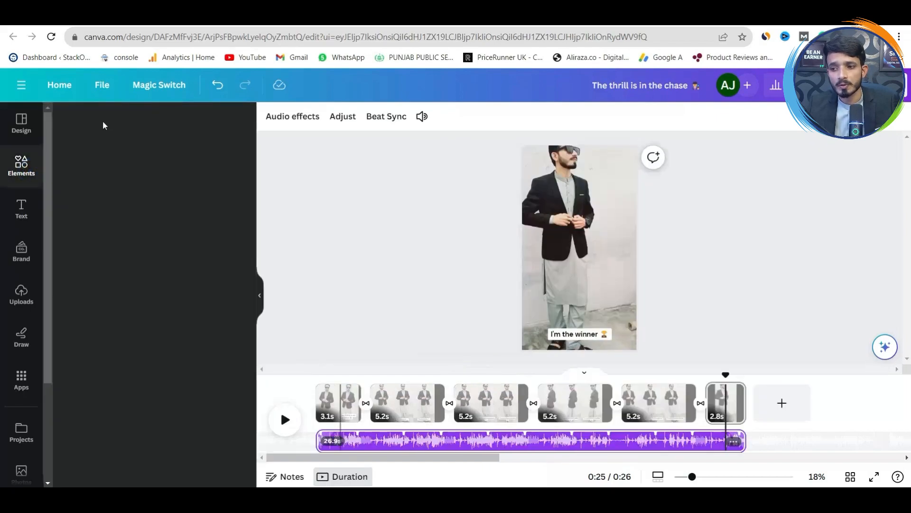
click(147, 124)
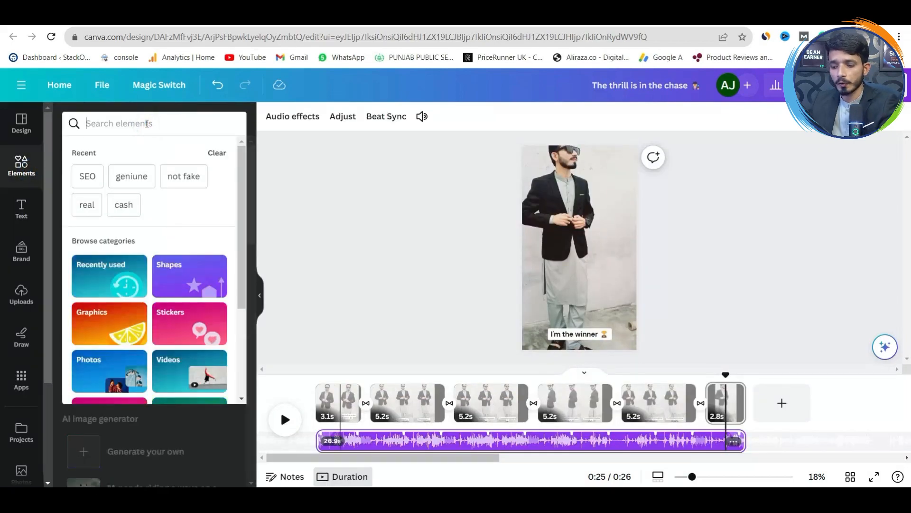
text(audio)
key(Return)
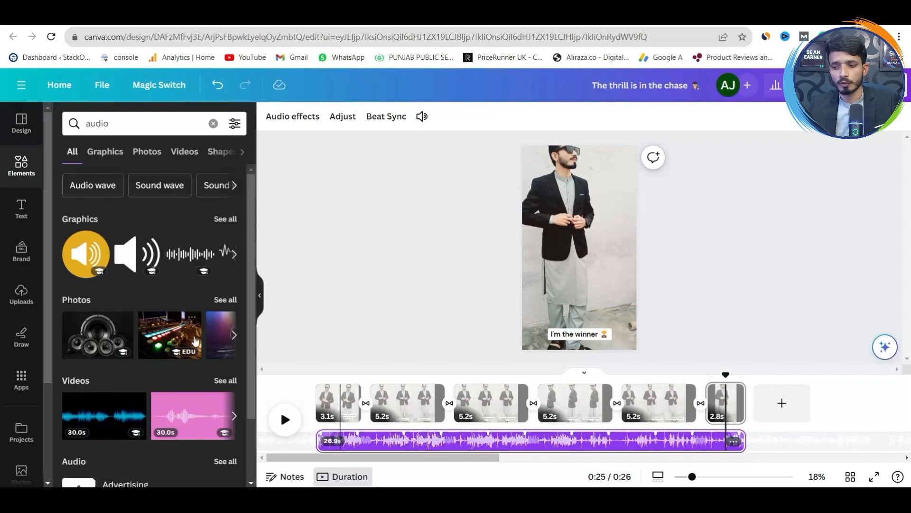
Browse the results for "audio" and narrow them down to audio tracks only.
scroll(250, 290, down, 2)
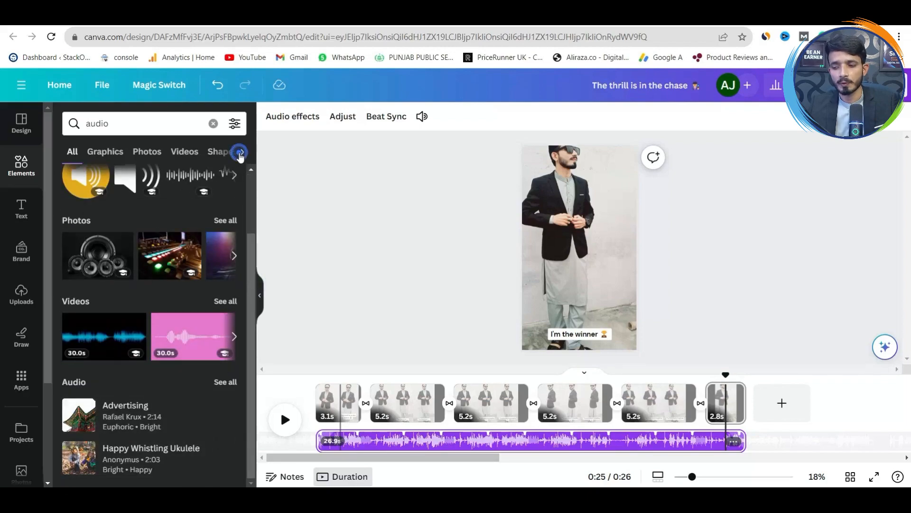
click(240, 152)
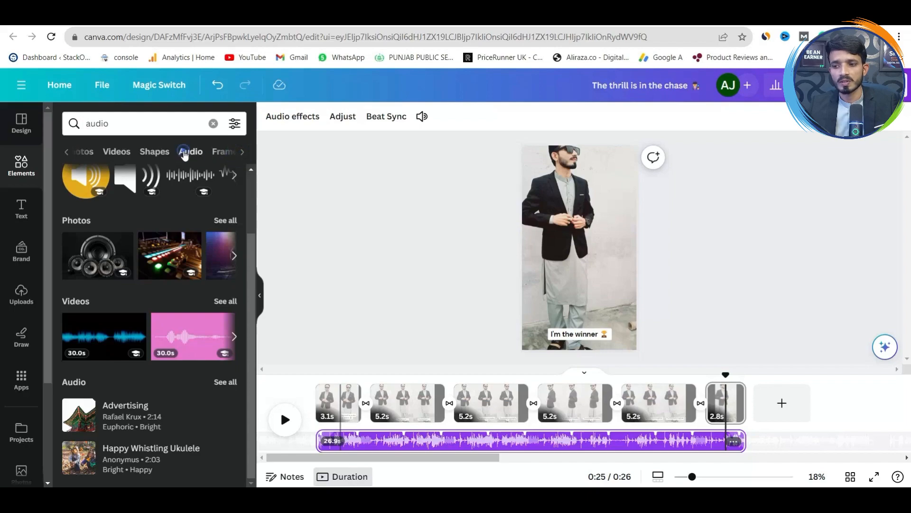
click(185, 153)
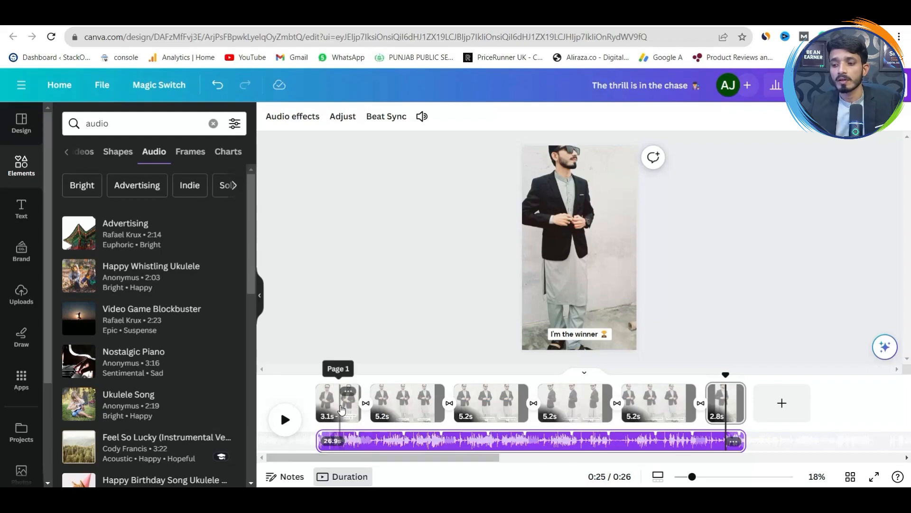
Open the captions on the first and third clips for text editing, and preview the whole video.
click(340, 410)
click(572, 319)
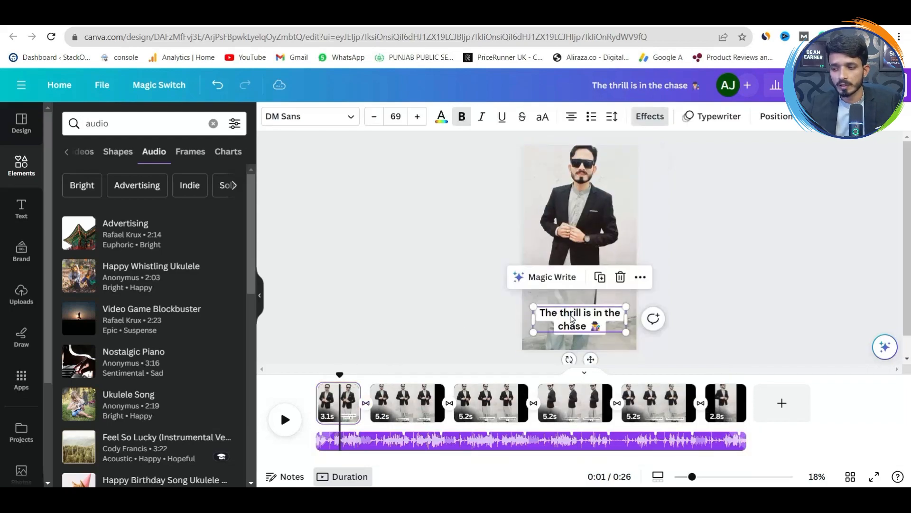
click(570, 314)
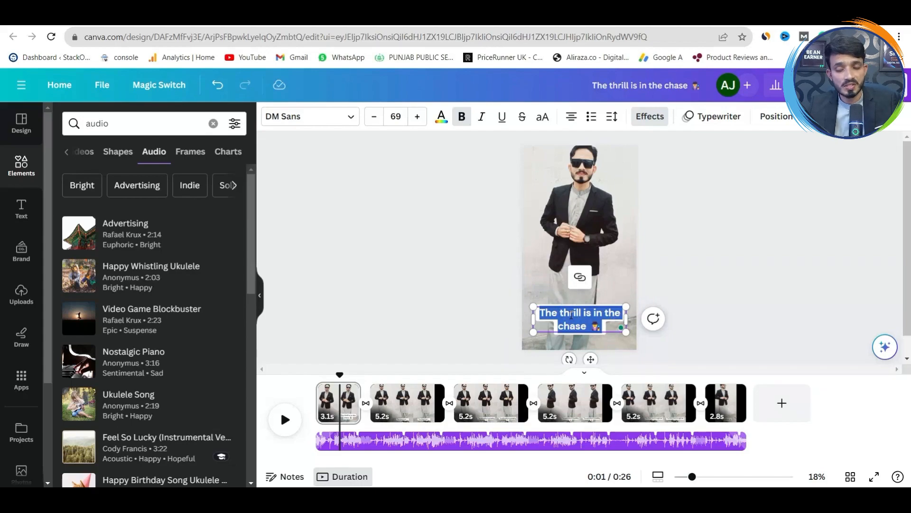
click(399, 410)
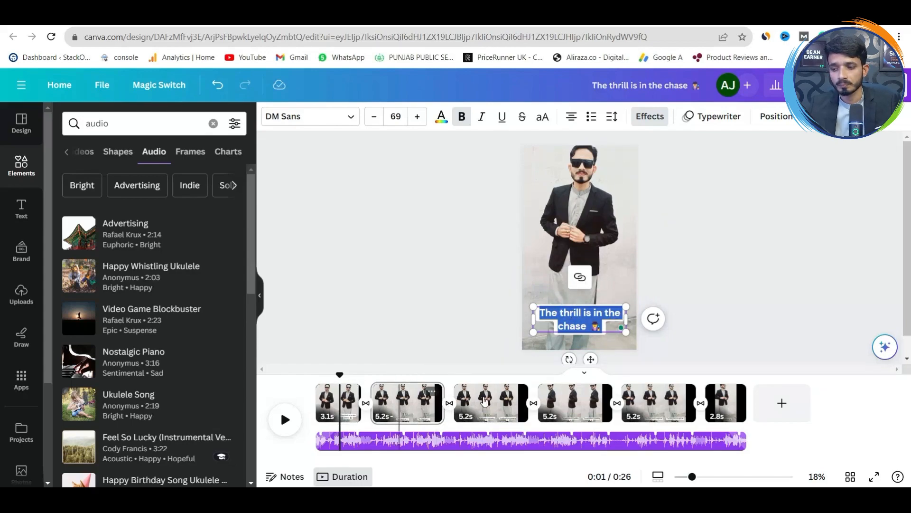
click(510, 404)
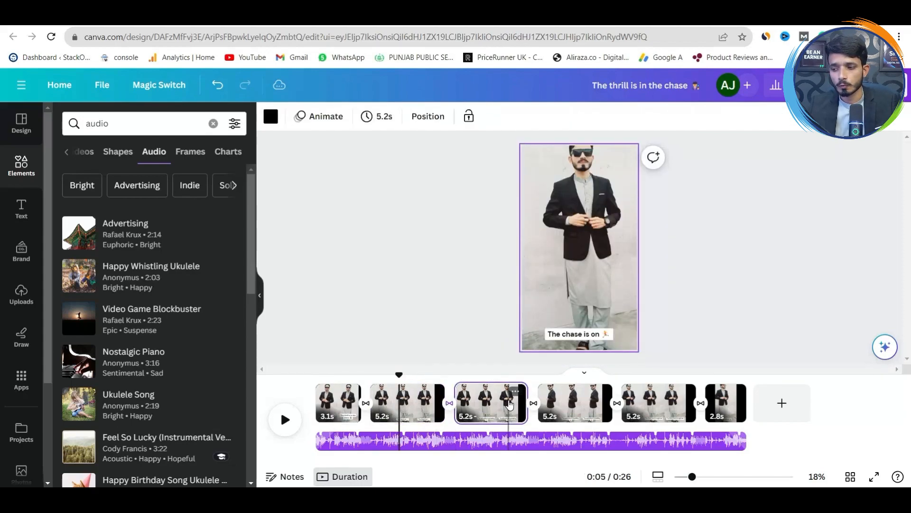
double_click(578, 334)
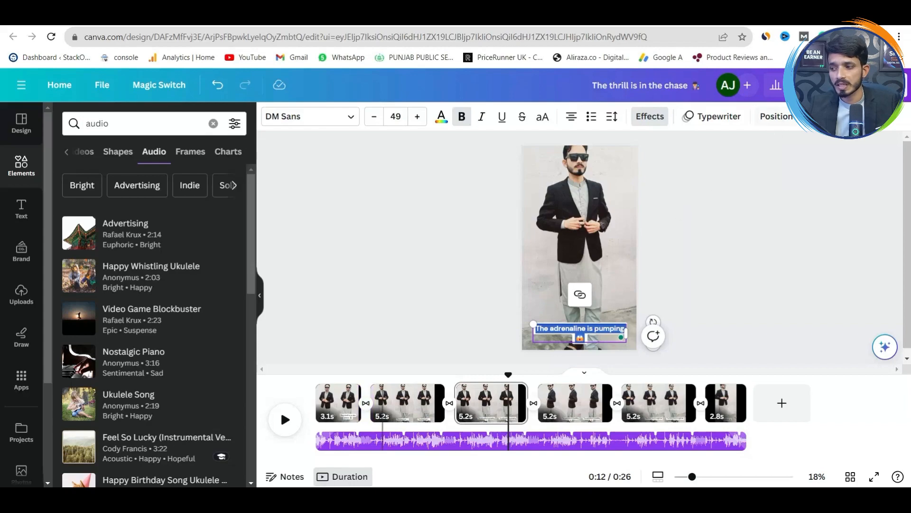
key(ctrl+alt+p)
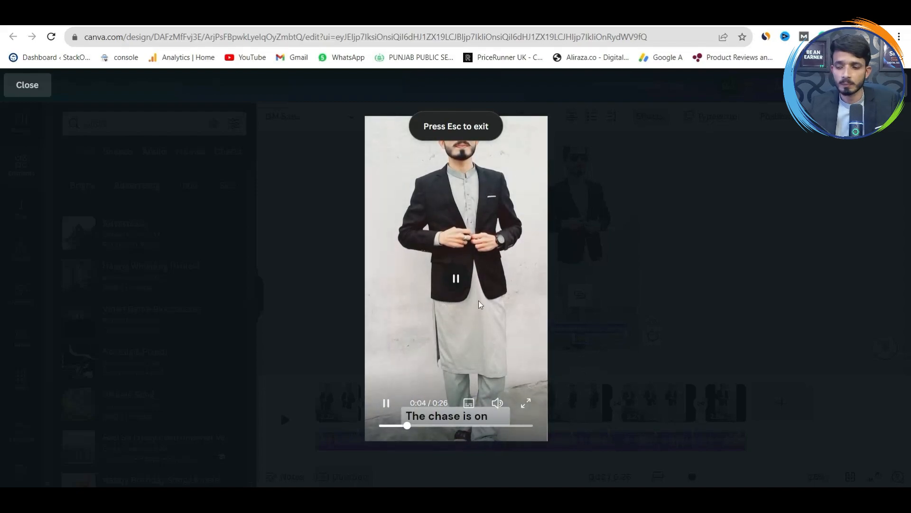
click(670, 206)
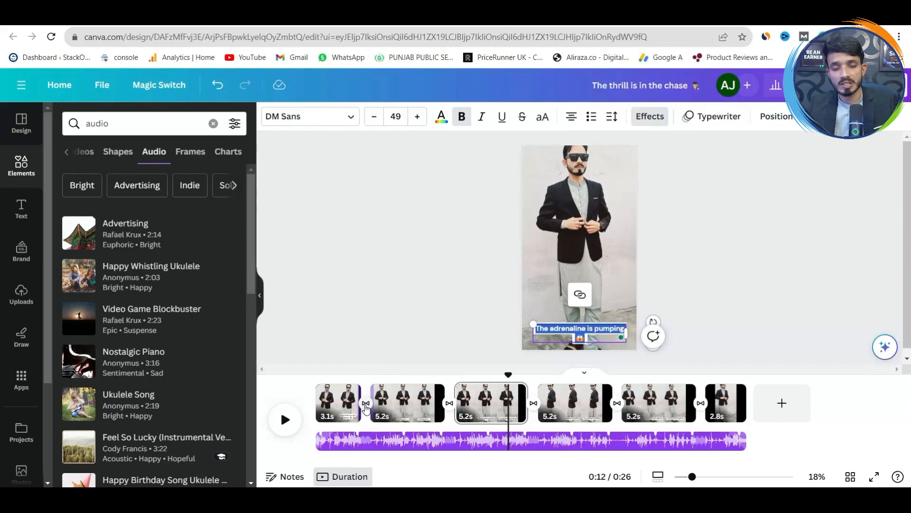
Set the transition between the first and second clips to Color Wipe, 0.3 seconds long, running diagonally up and to the right.
click(365, 407)
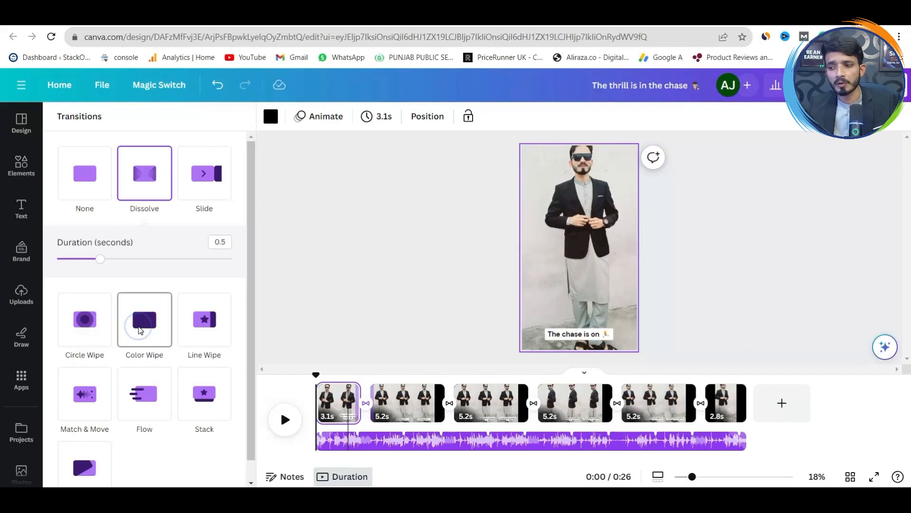
click(139, 331)
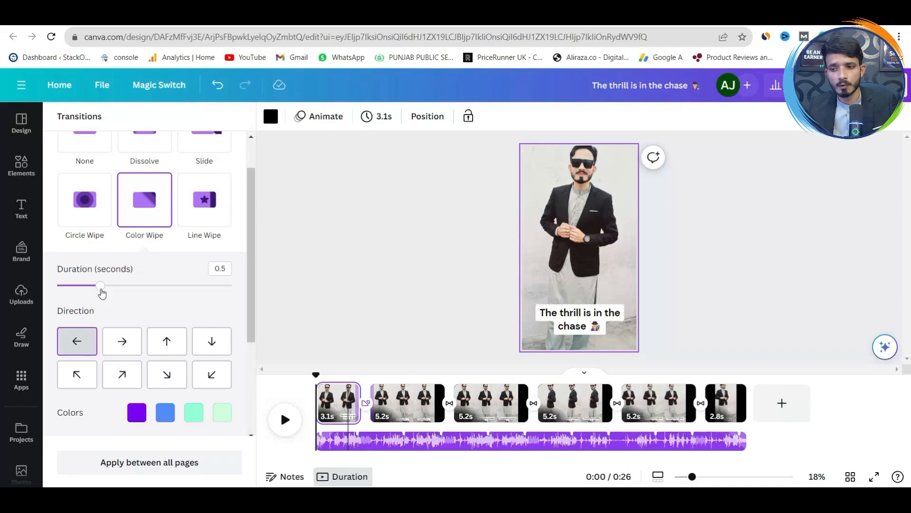
drag(99, 290, 78, 286)
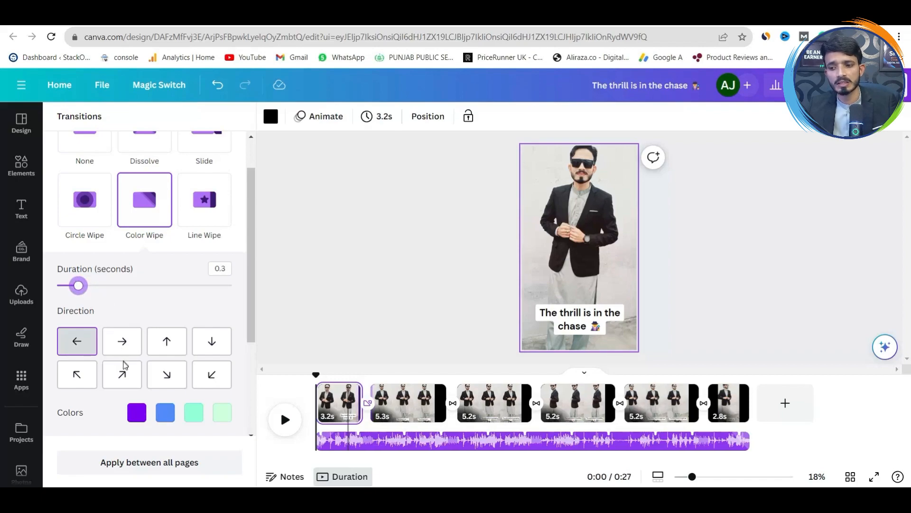
click(123, 375)
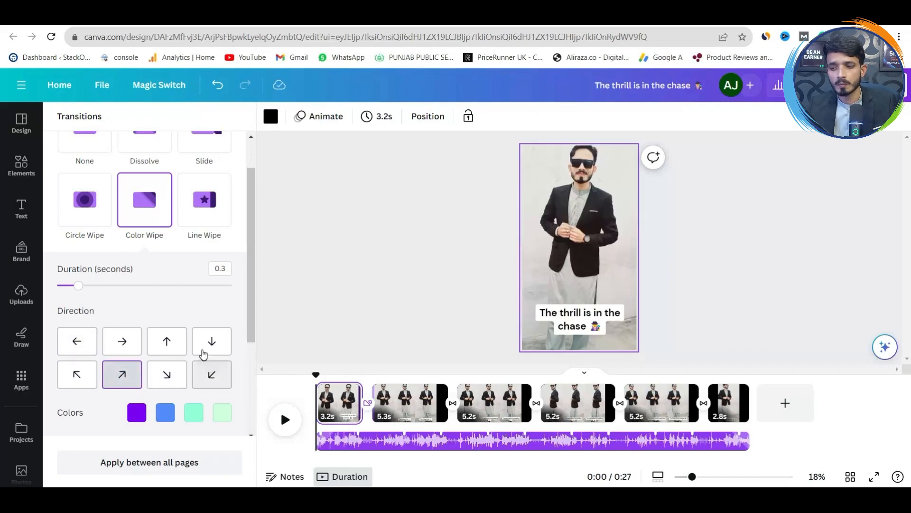
drag(255, 312, 253, 386)
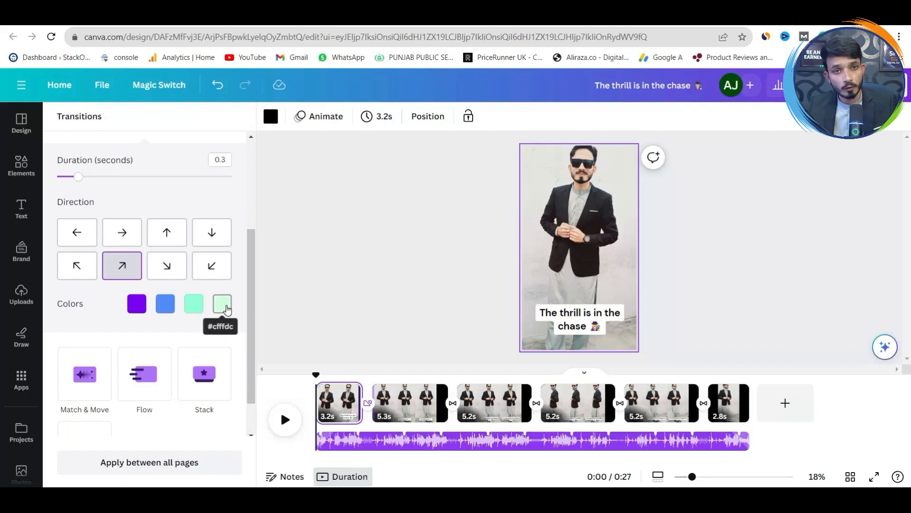
Apply the first clip's Color Wipe transition between all pages and preview the video.
click(396, 414)
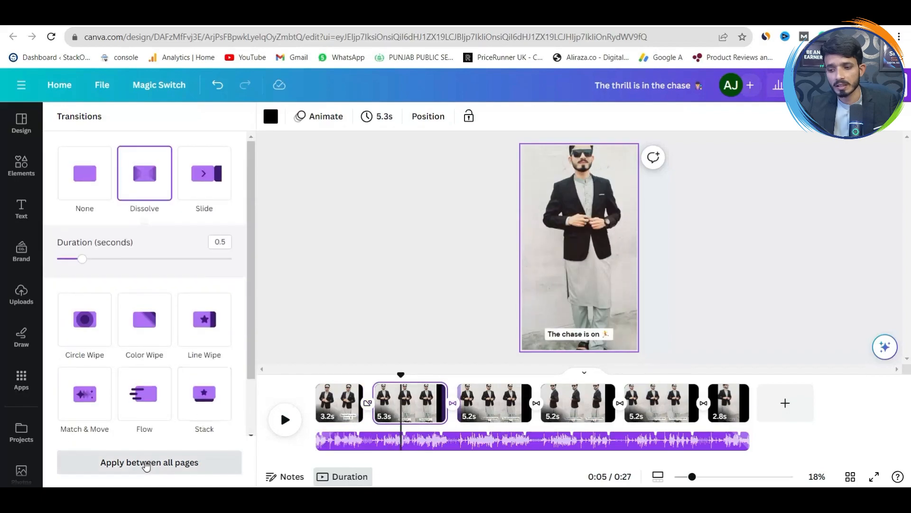
click(340, 404)
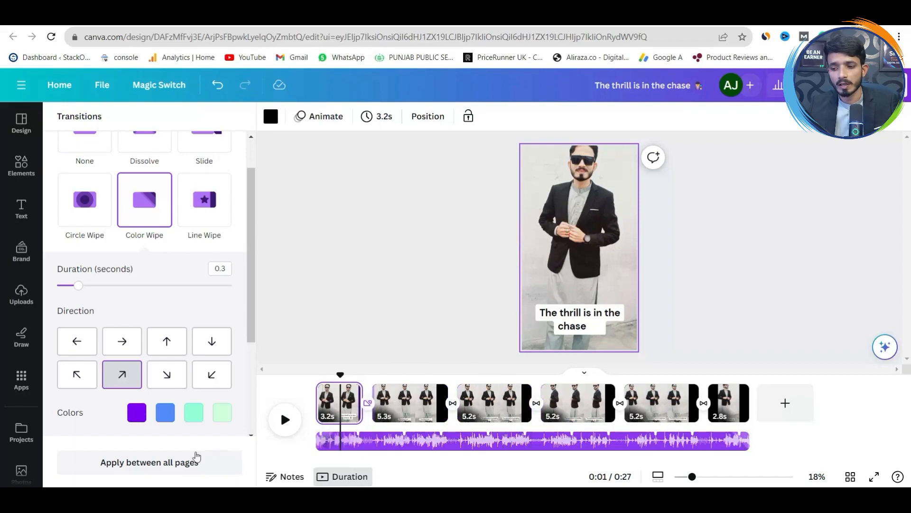
click(185, 463)
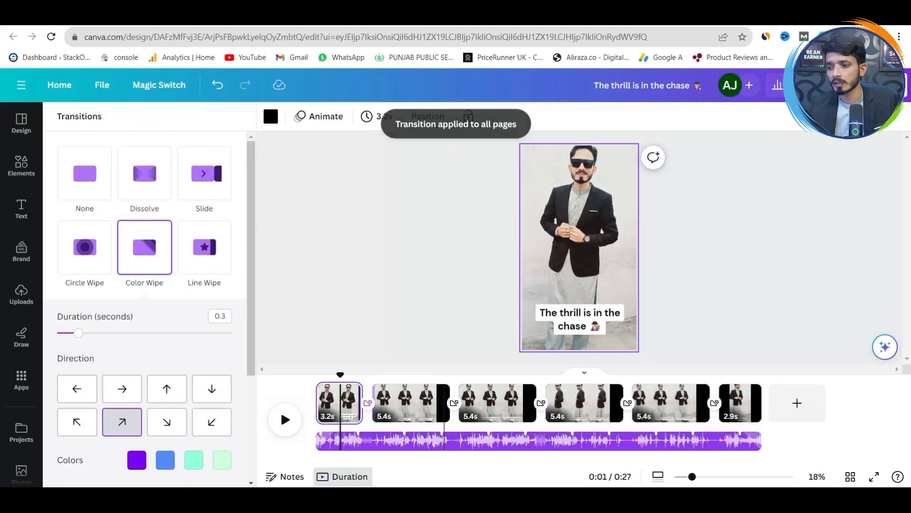
key(ctrl+alt+p)
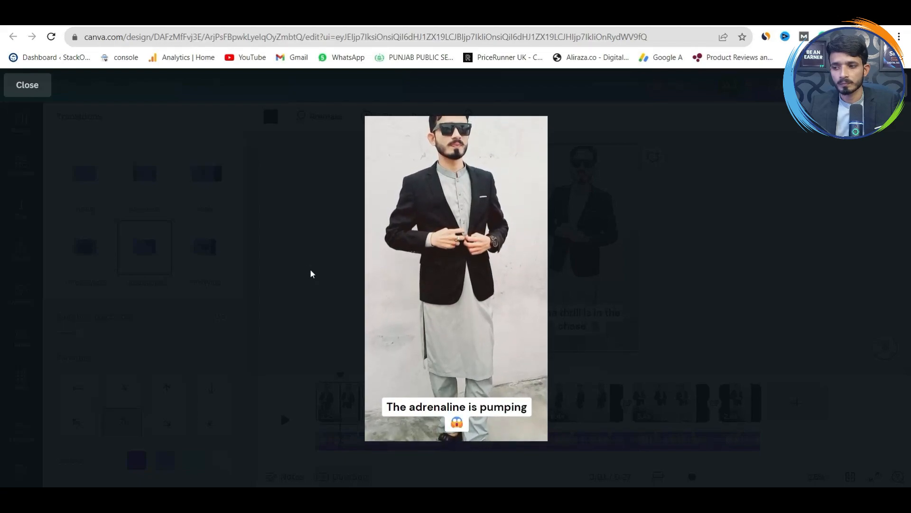
key(Escape)
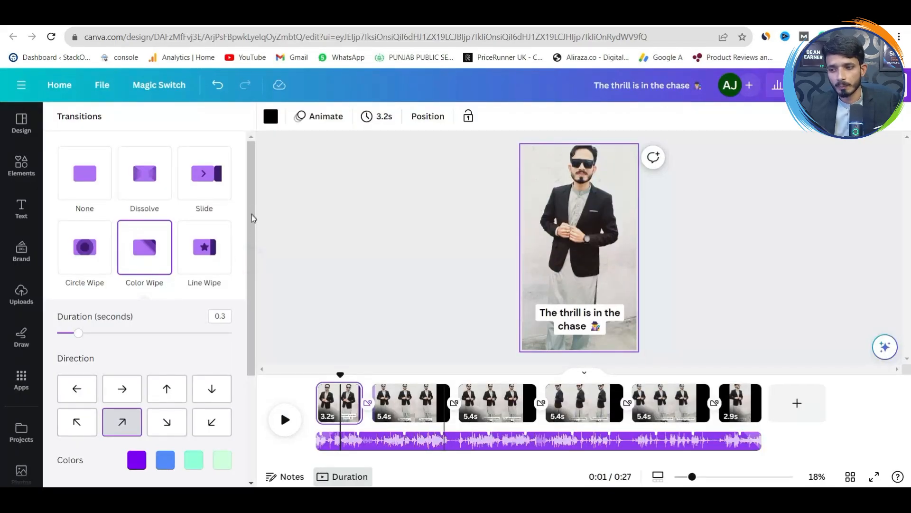
Apply the Brand Kit color palette of red, navy and orange to all pages and preview the restyled video.
scroll(252, 218, down, 2)
click(263, 230)
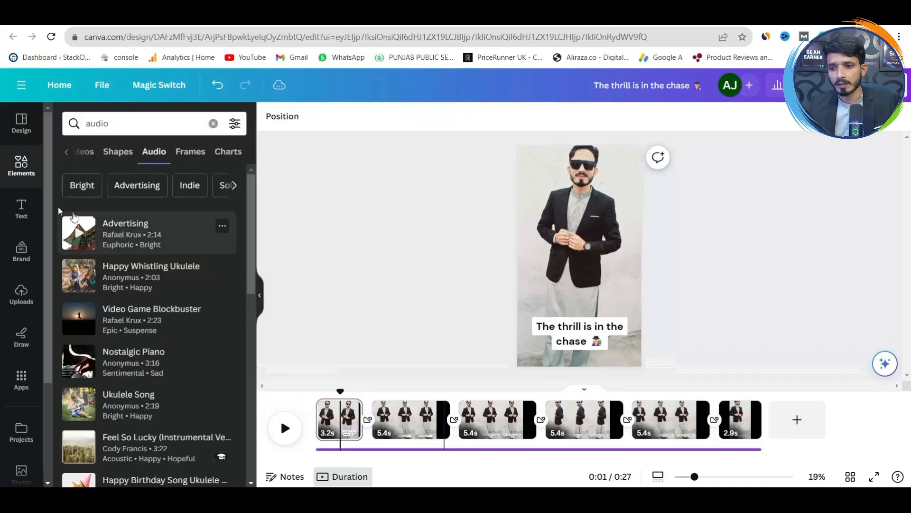
click(30, 131)
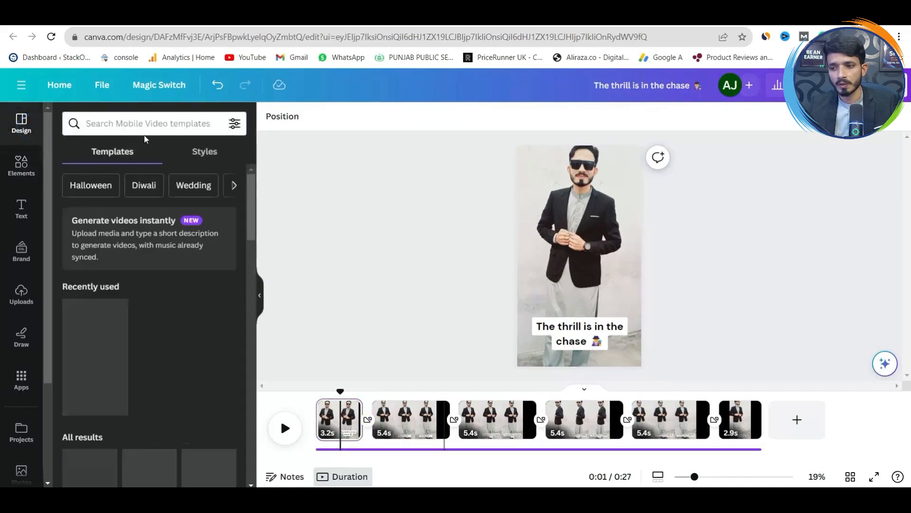
click(204, 152)
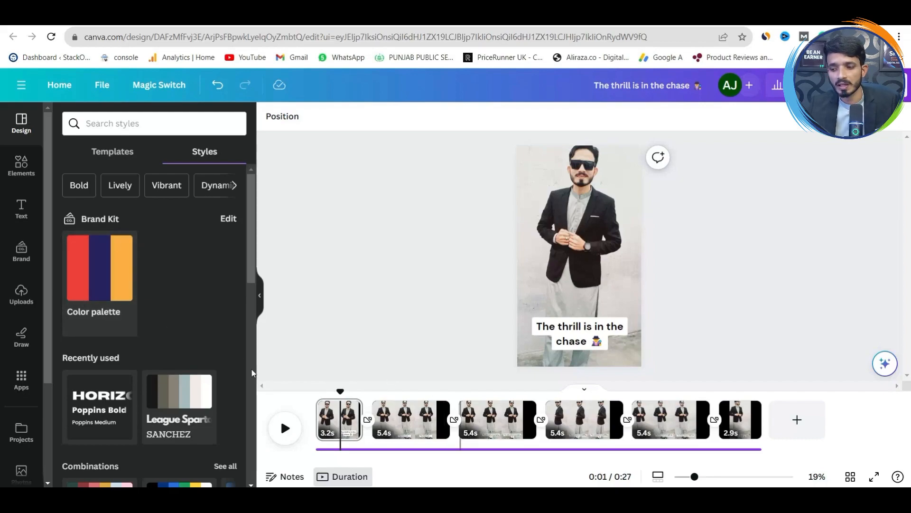
click(112, 287)
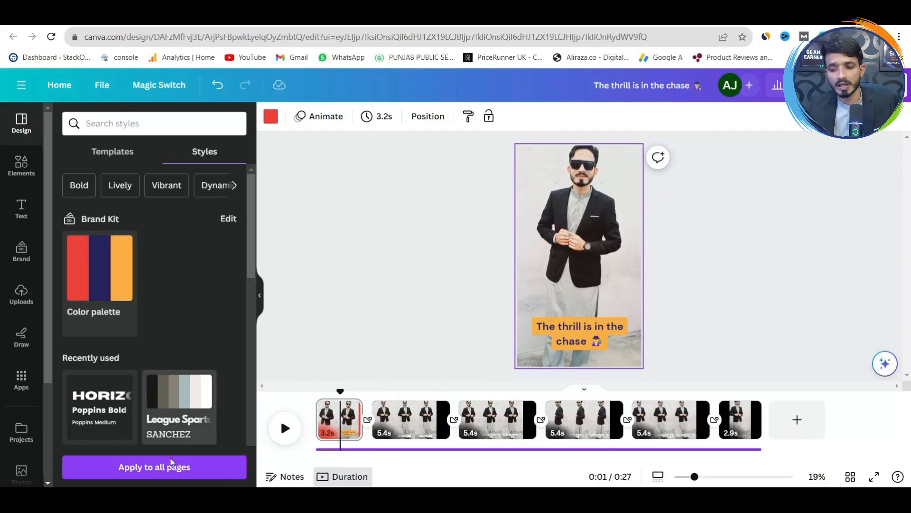
click(160, 469)
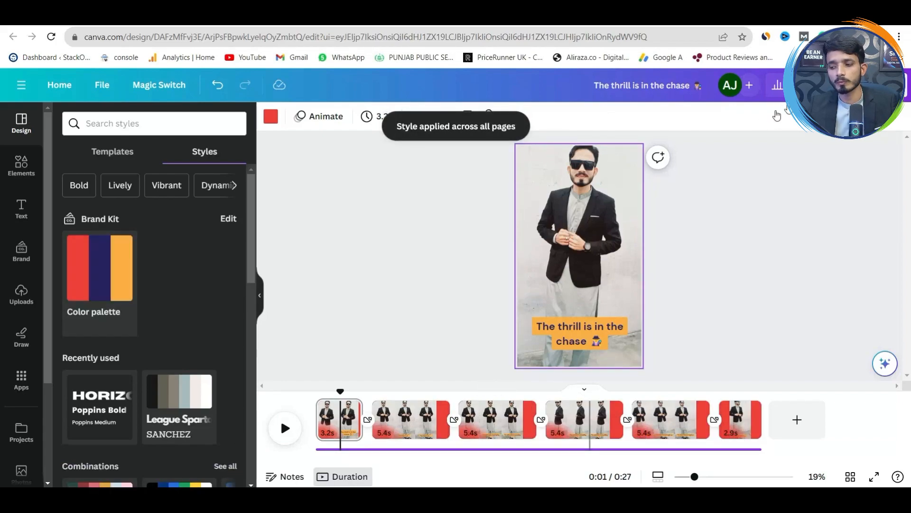
key(ctrl+alt+p)
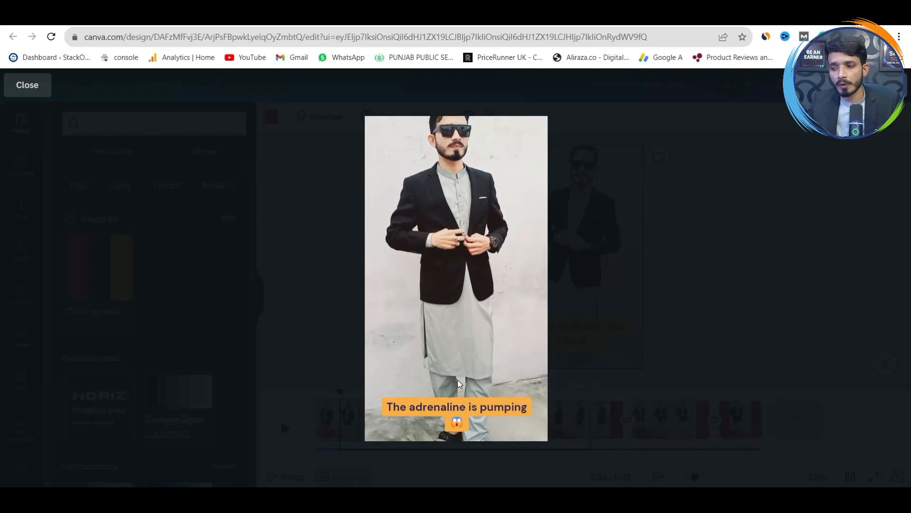
click(716, 229)
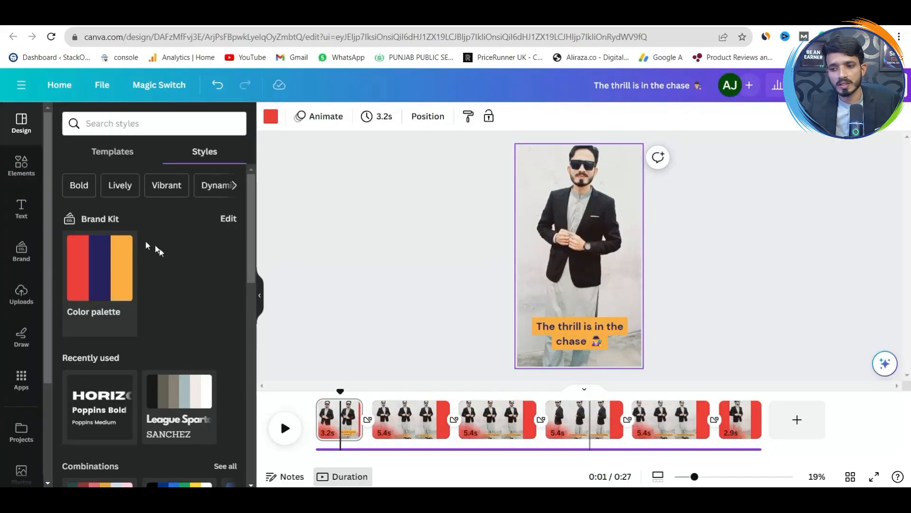
scroll(243, 226, down, 4)
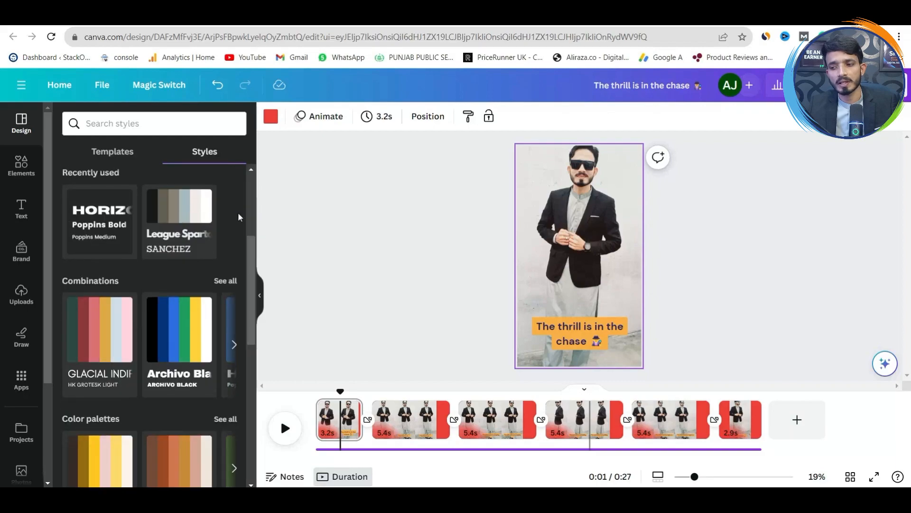
Open the canva.com home page in a new browser tab.
key(ctrl+t)
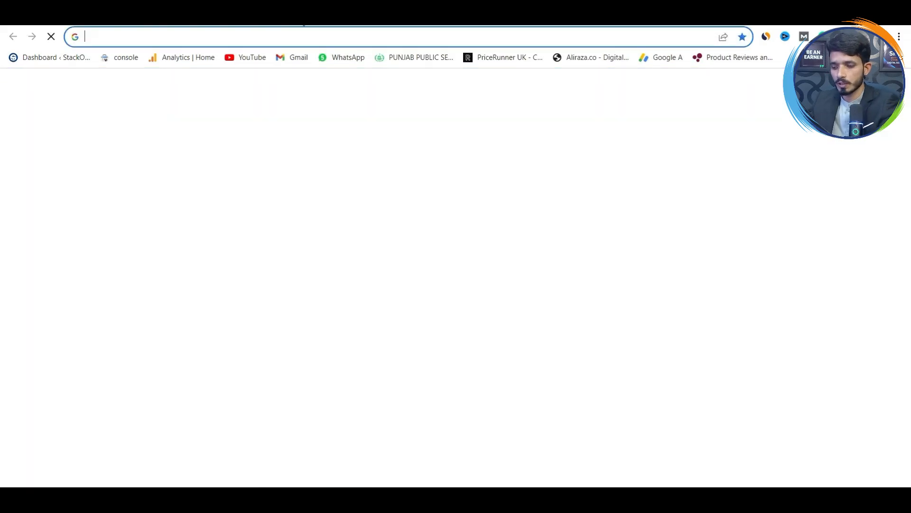
text(ma)
key(BackSpace)
key(BackSpace)
text(cn)
key(BackSpace)
text(an)
key(Return)
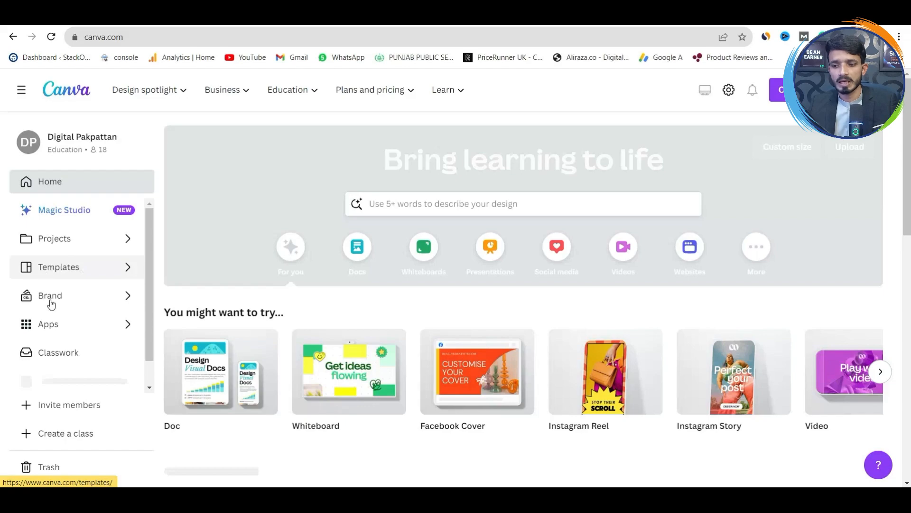
Open the account's Brand Kit and examine its logos and color palette sections.
click(53, 297)
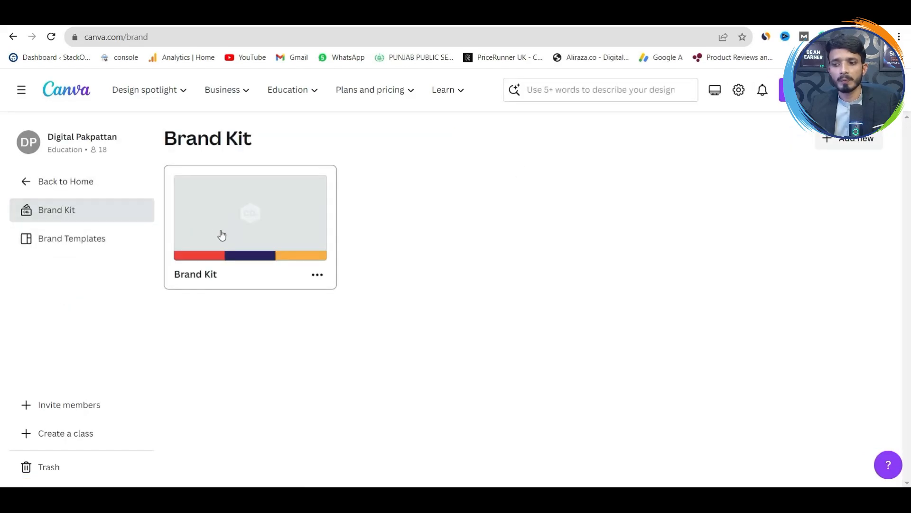
click(222, 234)
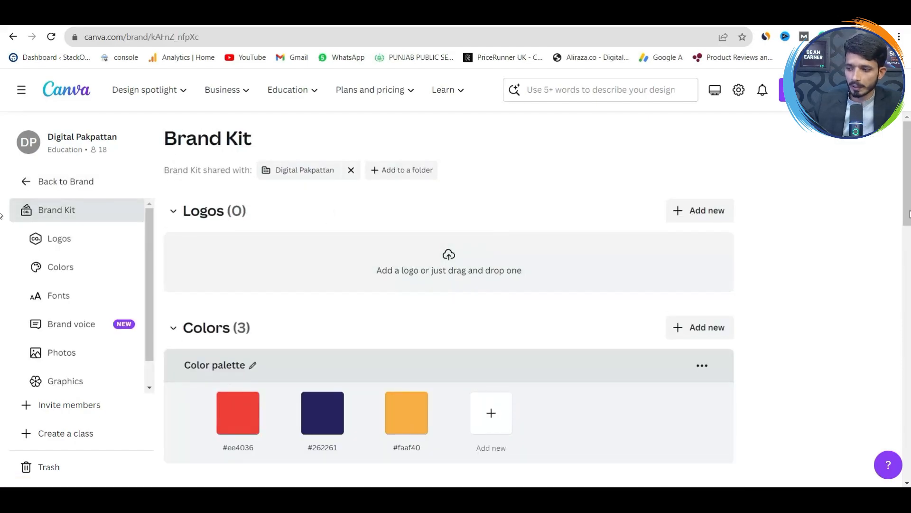
scroll(909, 214, down, 7)
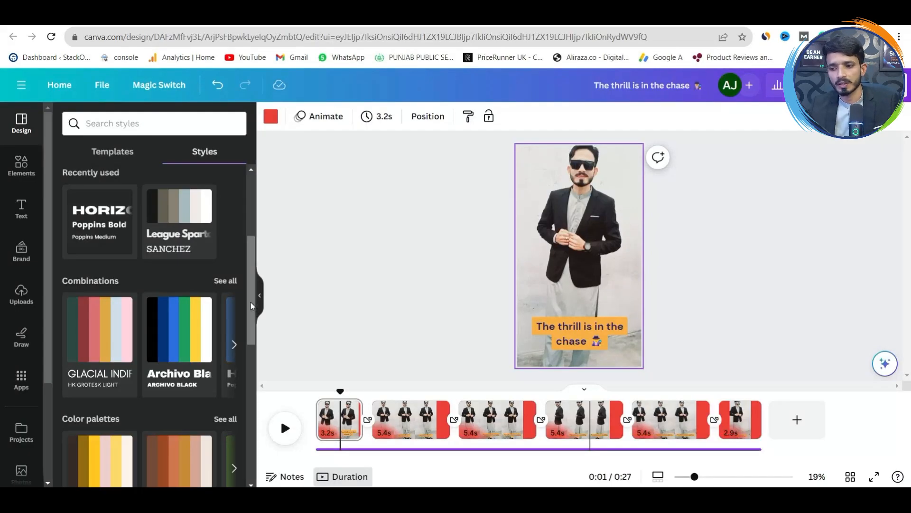
Browse the styles collection and try the Playfair Display font set on the first page.
scroll(250, 302, down, 4)
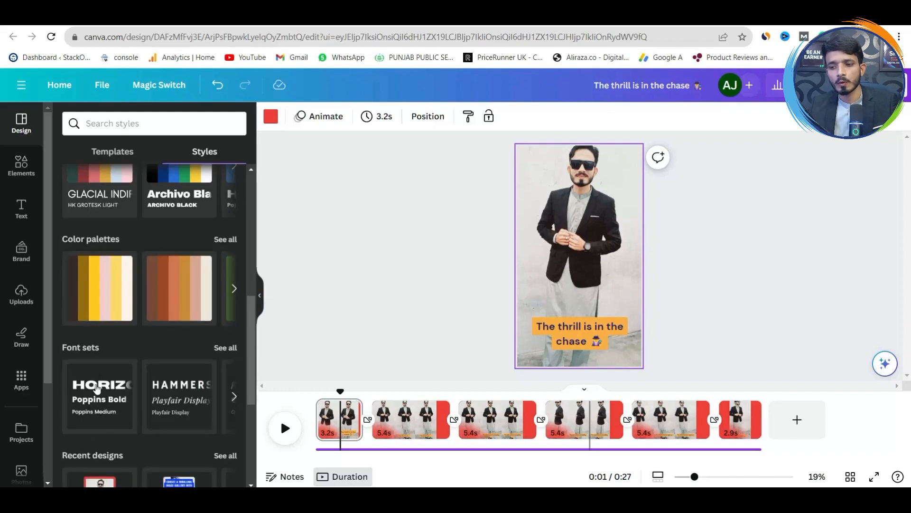
drag(252, 367, 246, 416)
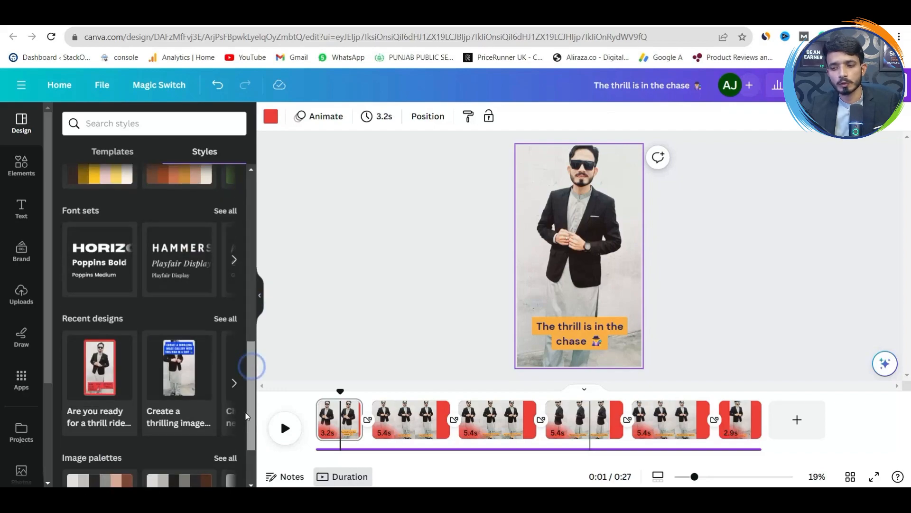
mouse_move(89, 373)
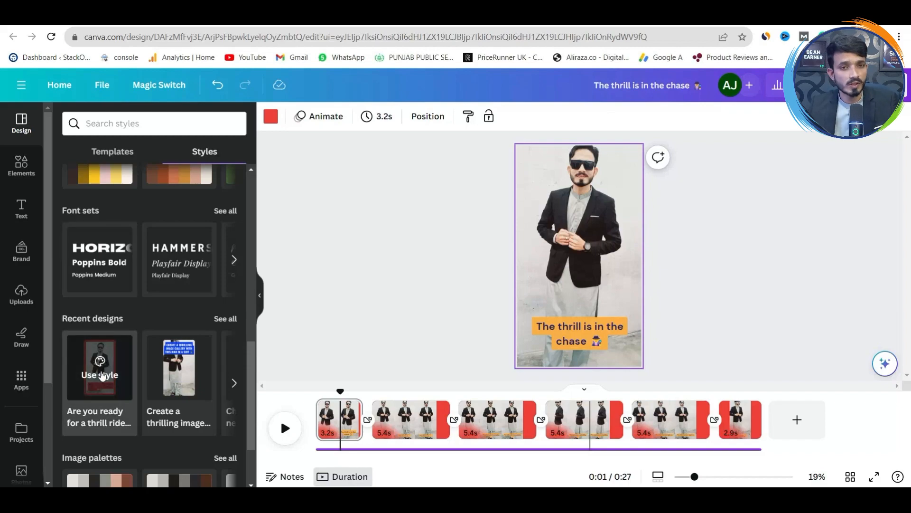
drag(250, 357, 253, 368)
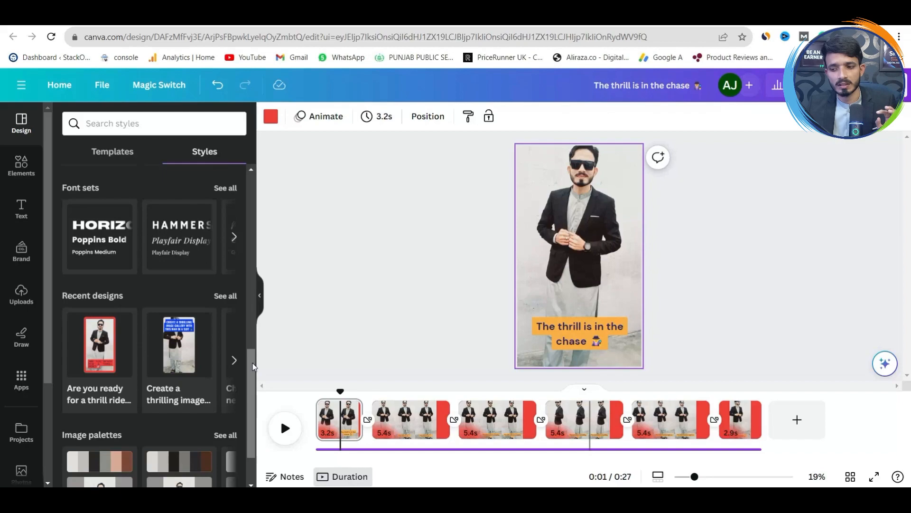
drag(253, 366, 252, 339)
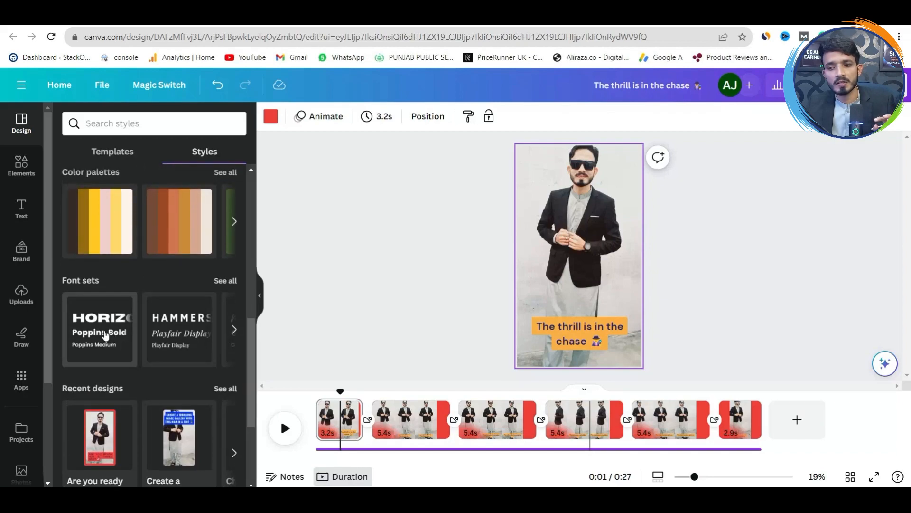
click(163, 334)
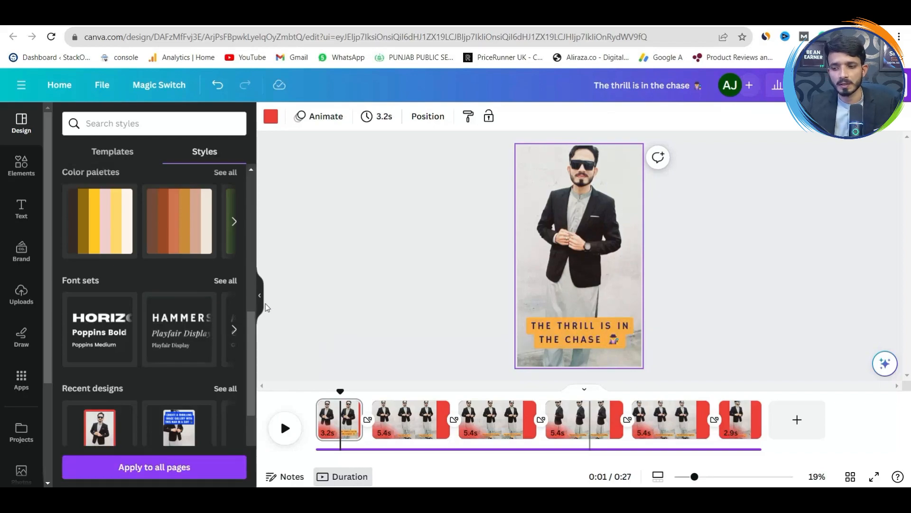
Apply the Tenor Sans and Biryani Ultra font set to all pages and preview the restyled video.
click(227, 282)
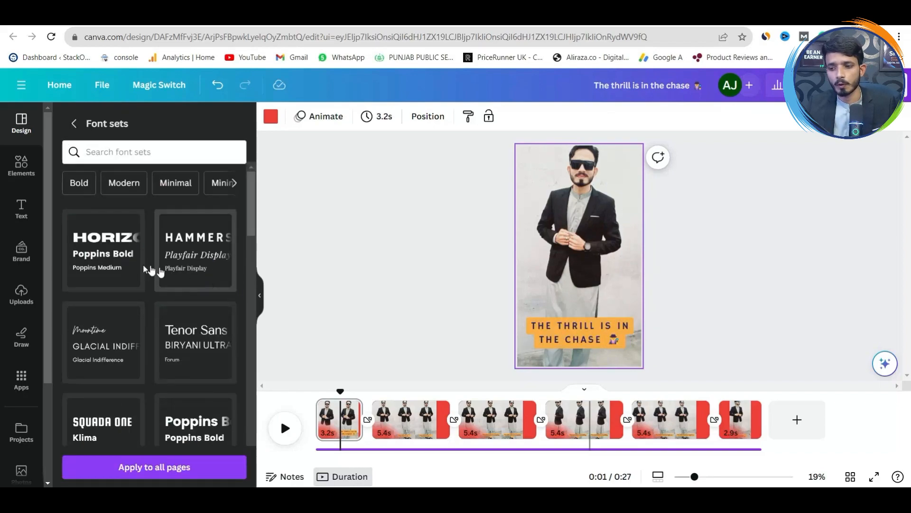
click(194, 351)
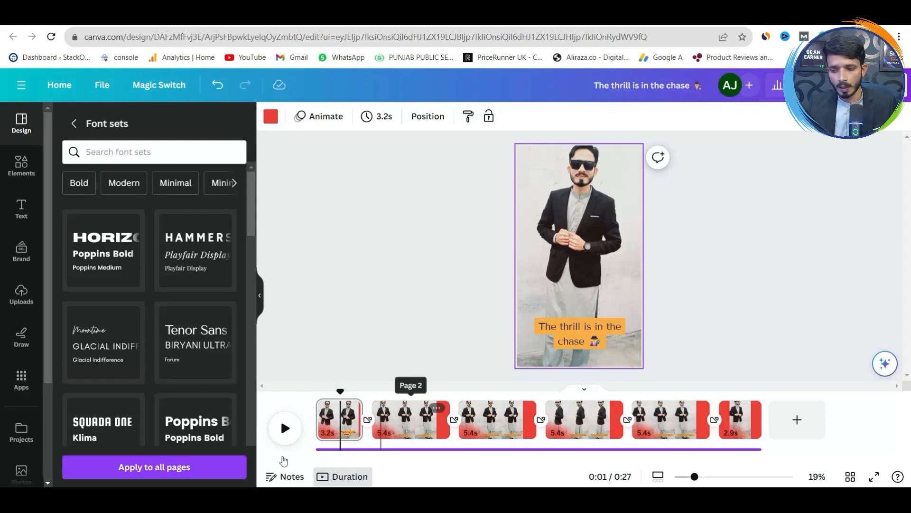
click(183, 470)
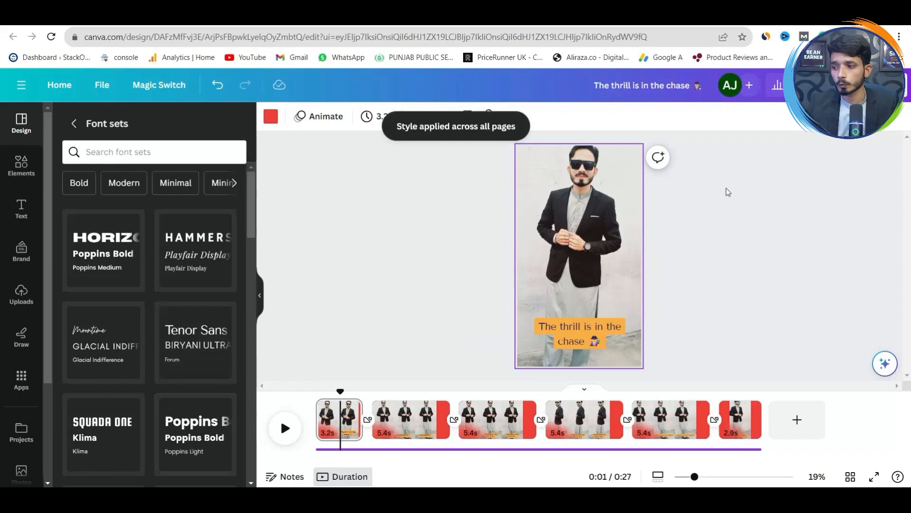
key(ctrl+alt+p)
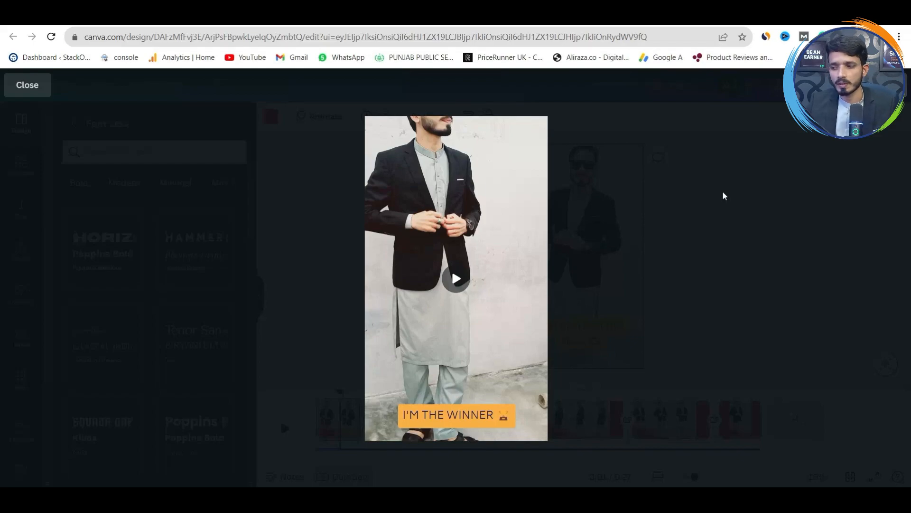
click(722, 195)
Search the graphics for "ariplane" and place the blue-and-white airplane on page 2, mostly off the page's lower-left corner.
click(392, 429)
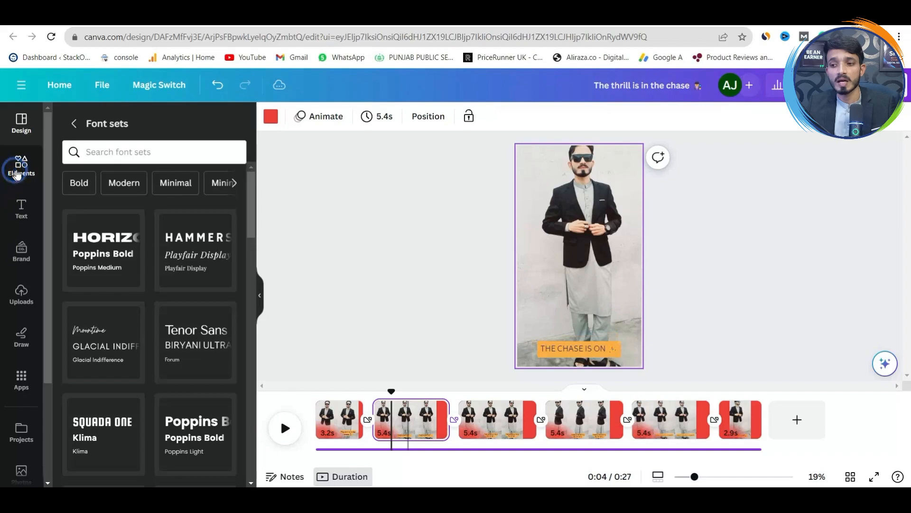
double_click(114, 124)
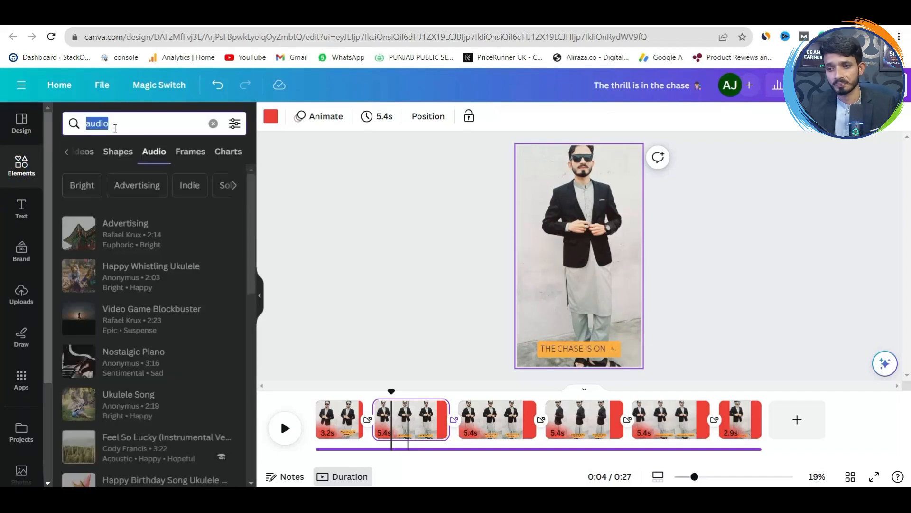
text(arip)
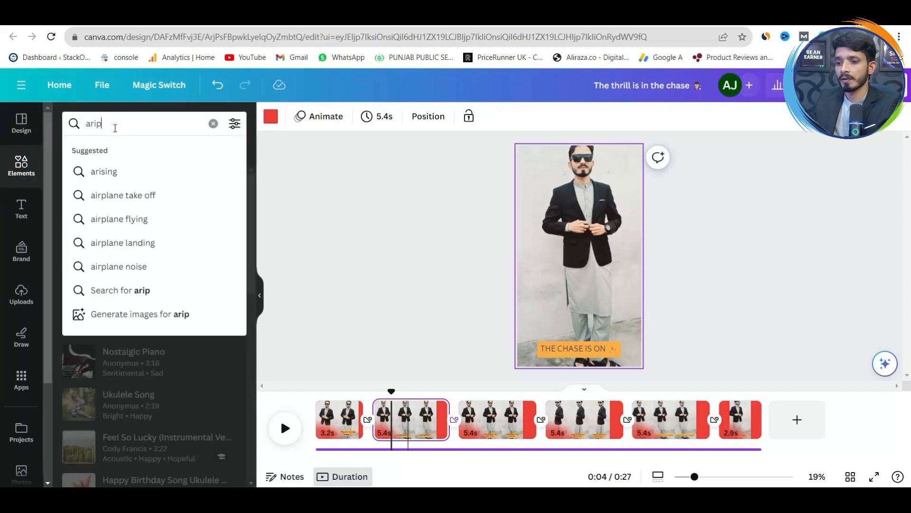
text(lane)
key(Return)
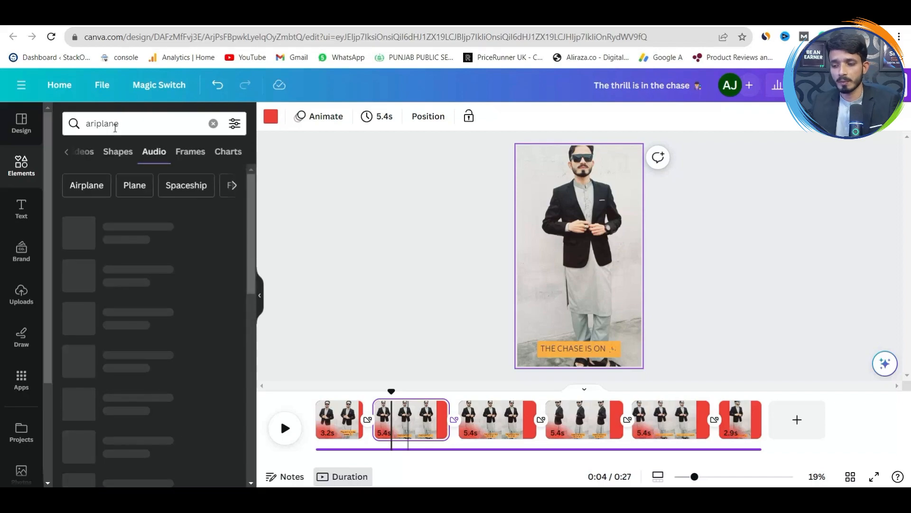
click(65, 153)
click(87, 155)
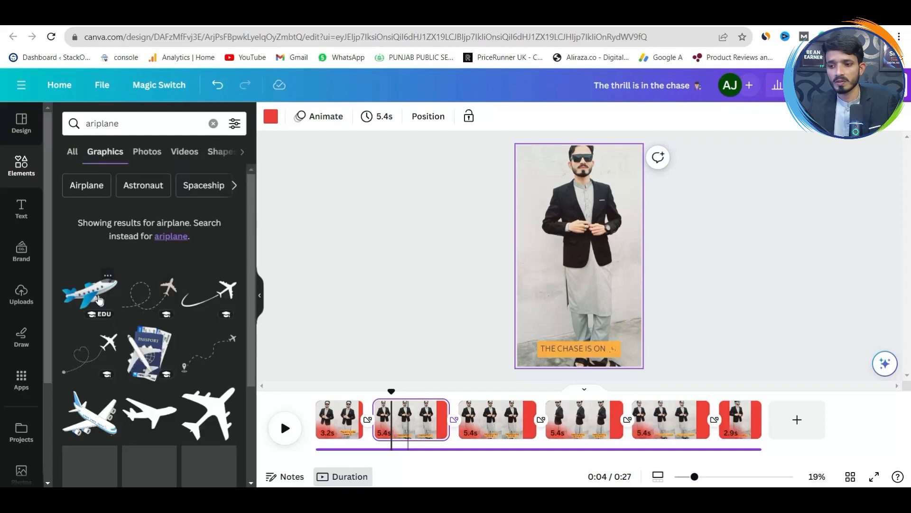
mouse_move(98, 299)
mouse_down()
mouse_move(403, 303)
mouse_move(543, 314)
mouse_move(551, 327)
mouse_move(472, 361)
mouse_up()
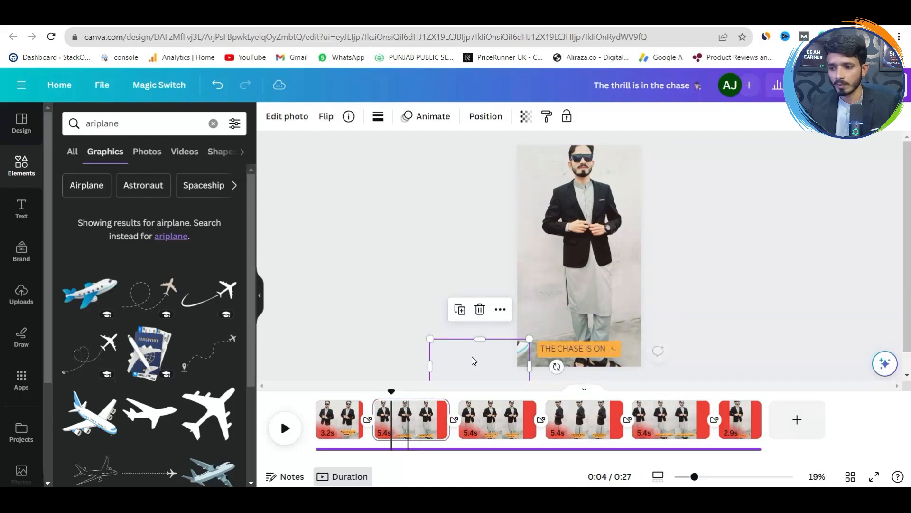
Create a custom animation path for the airplane from the page's lower-left corner past its upper-right corner, and preview the video.
click(432, 117)
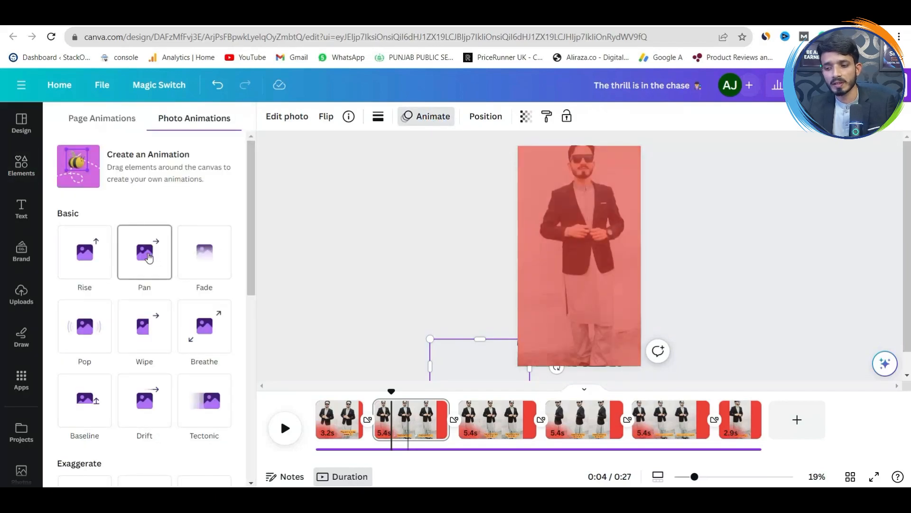
click(102, 162)
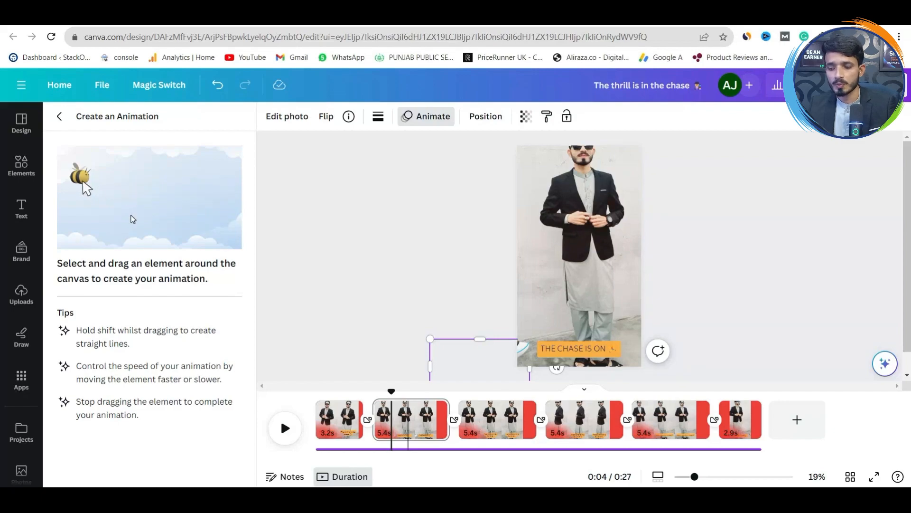
mouse_move(523, 360)
mouse_down()
mouse_move(545, 332)
mouse_move(583, 336)
mouse_move(598, 315)
mouse_move(589, 292)
mouse_move(609, 250)
mouse_move(602, 233)
mouse_move(656, 141)
mouse_move(746, 106)
mouse_up()
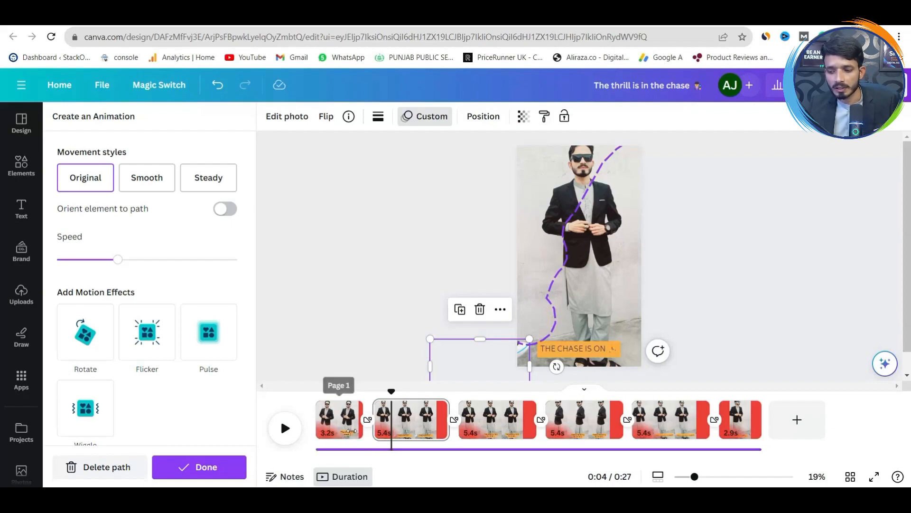
click(224, 471)
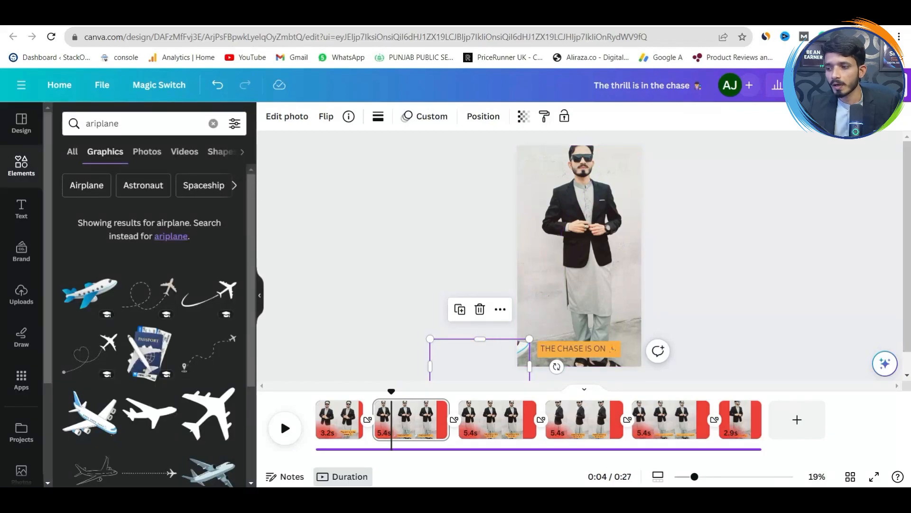
key(ctrl+alt+p)
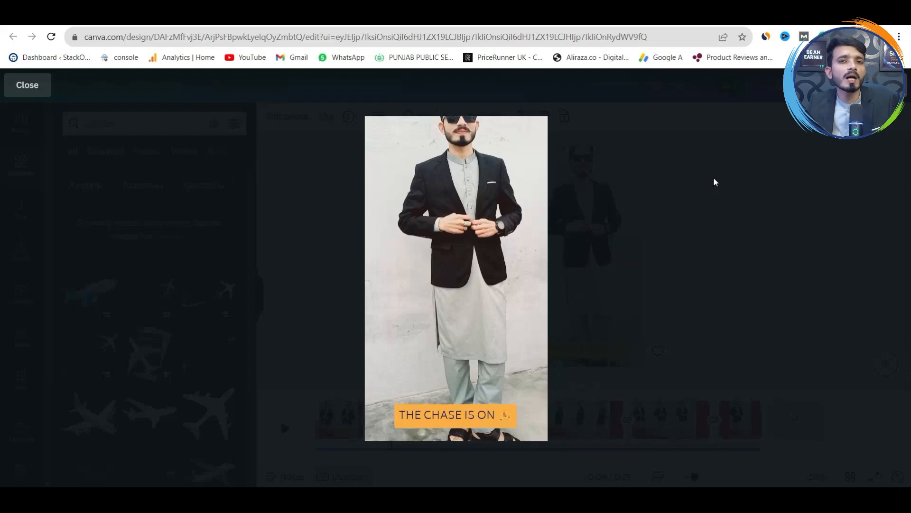
click(729, 184)
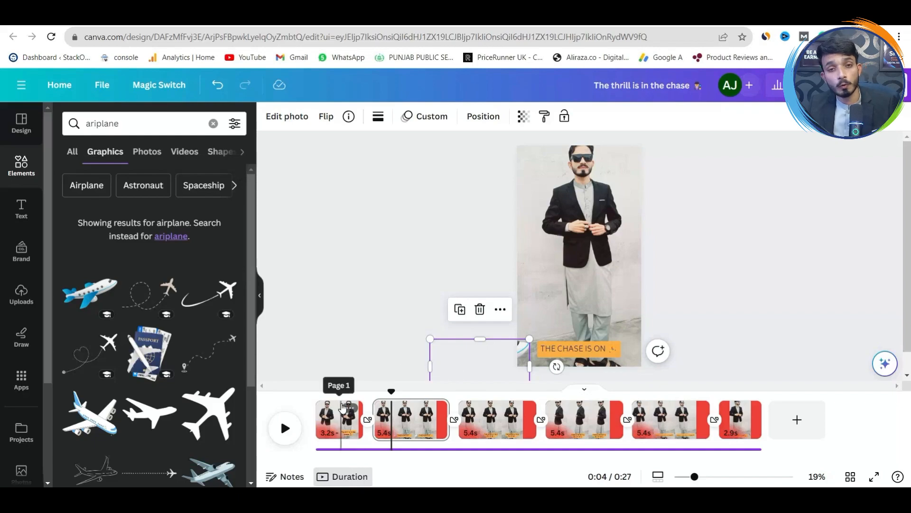
Inspect the captions on pages 2 and 3 and replay the video preview to check the airplane's flight.
click(561, 349)
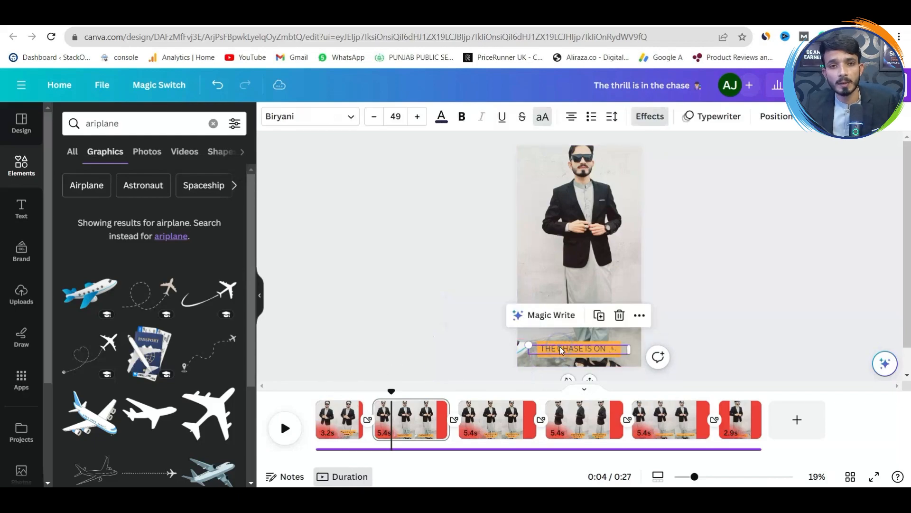
click(477, 425)
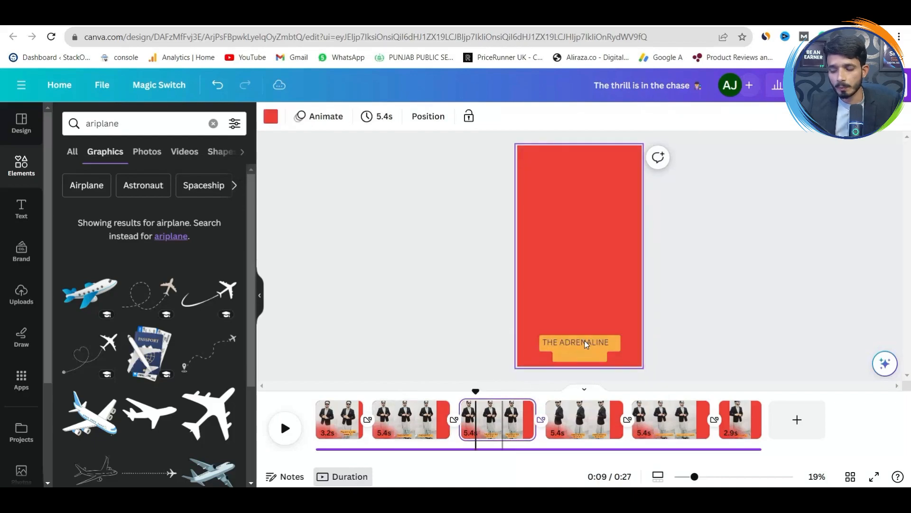
click(587, 344)
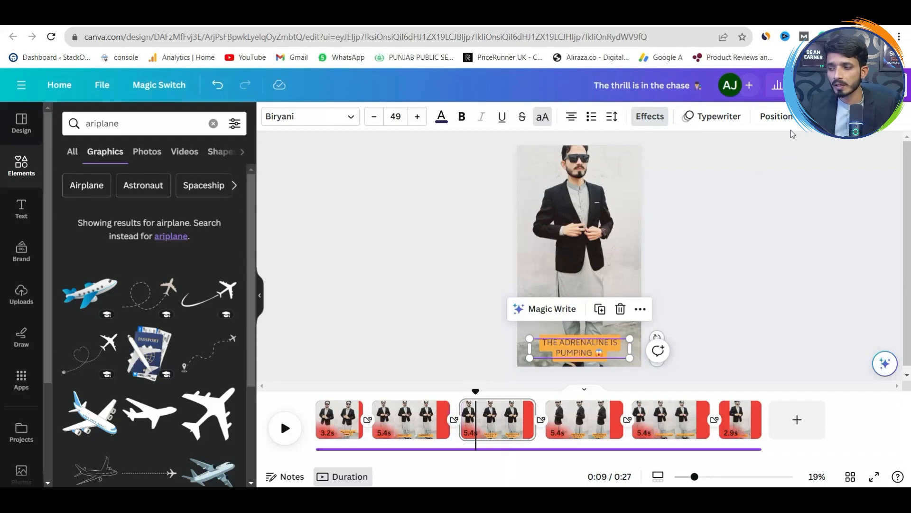
key(ctrl+alt+p)
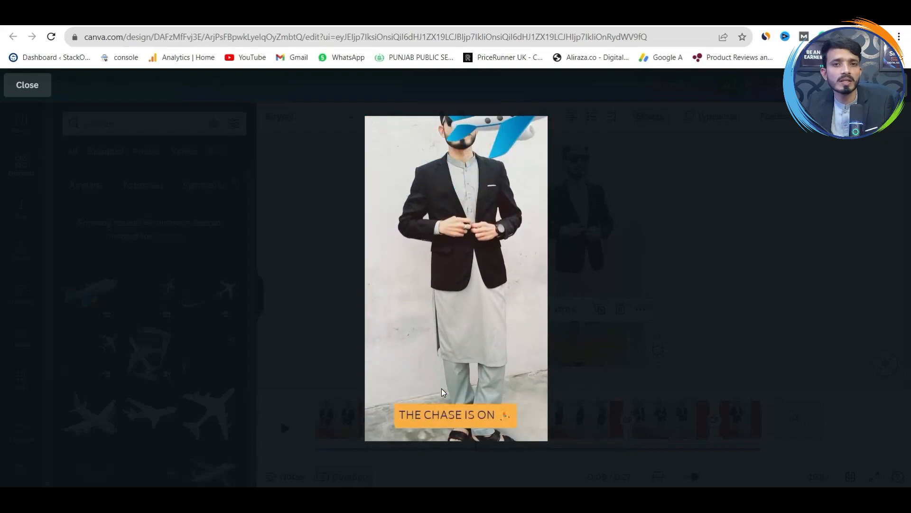
click(603, 295)
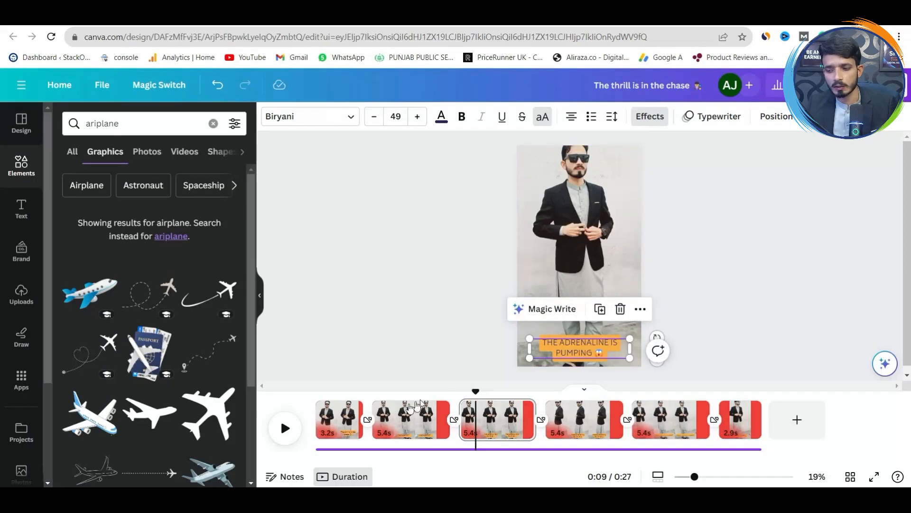
Add a Brand Kit Title text to the first page and place it above the orange caption.
click(338, 418)
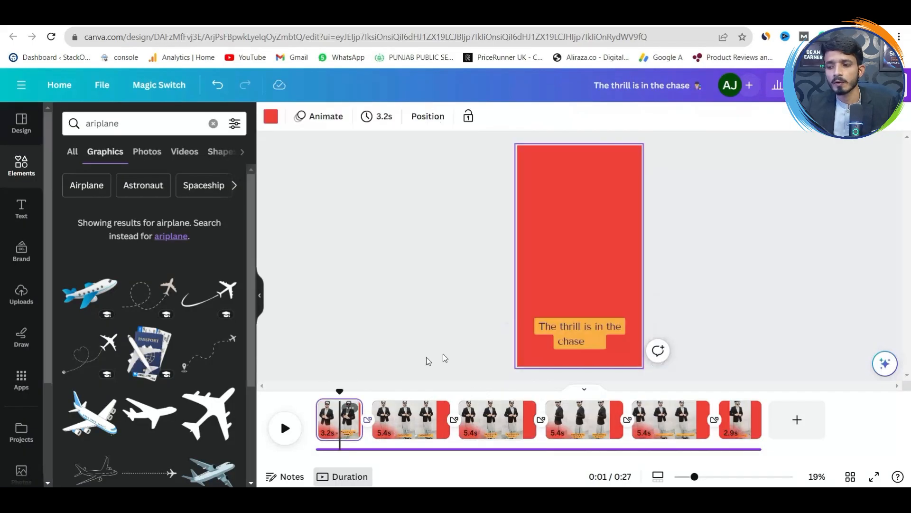
click(575, 320)
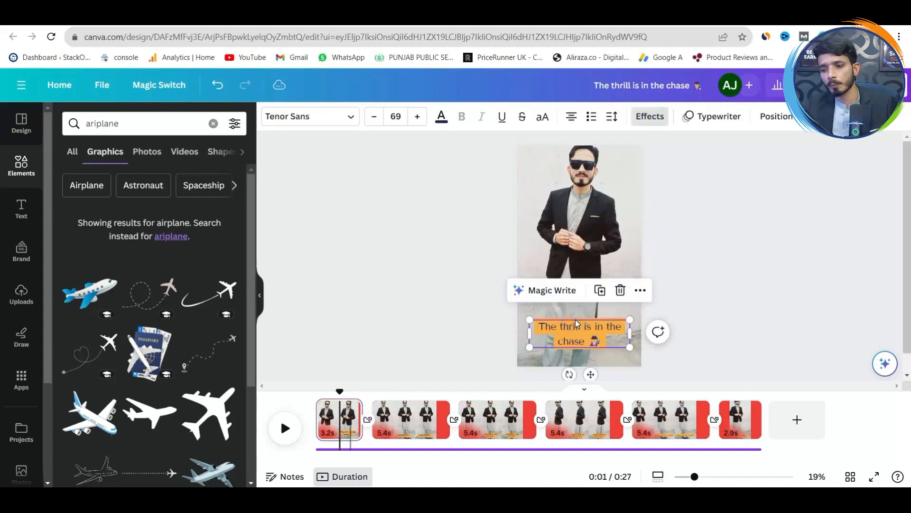
click(27, 205)
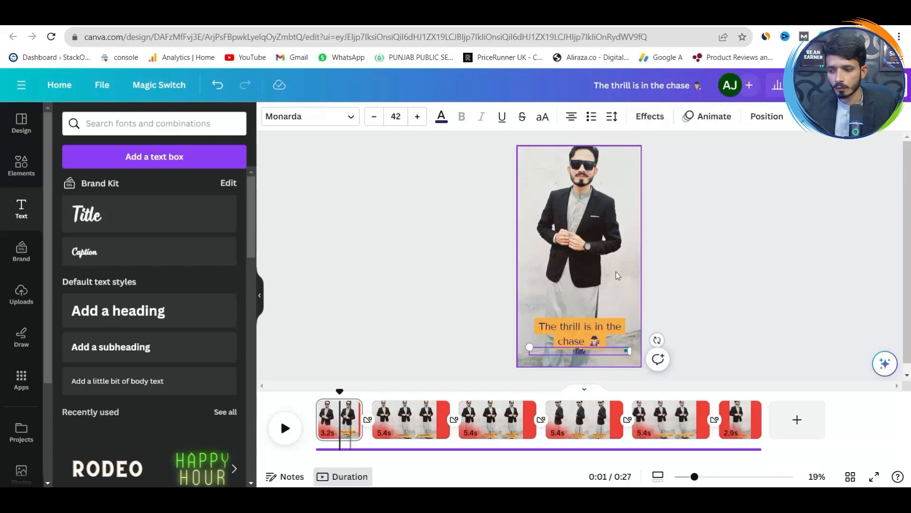
click(678, 267)
drag(574, 284, 568, 300)
Replace the title text with the person's full name and center it horizontally above the caption.
double_click(568, 300)
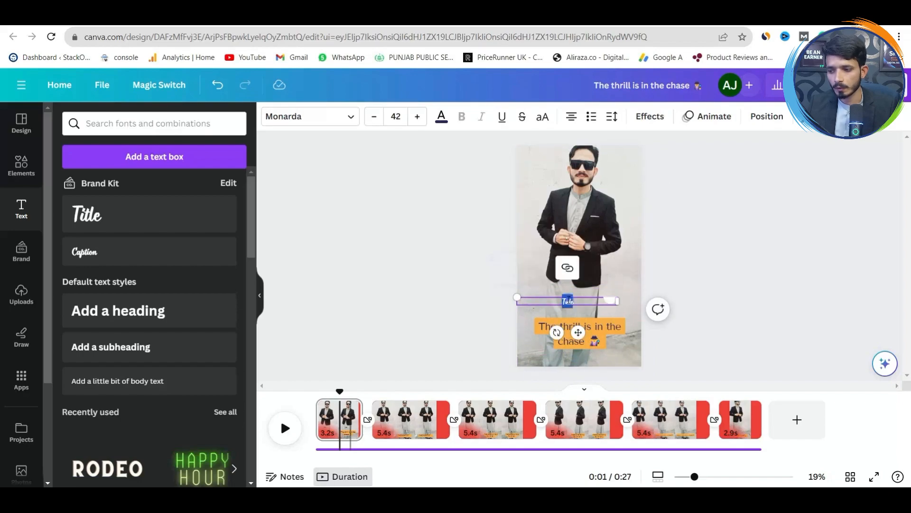
text(Al)
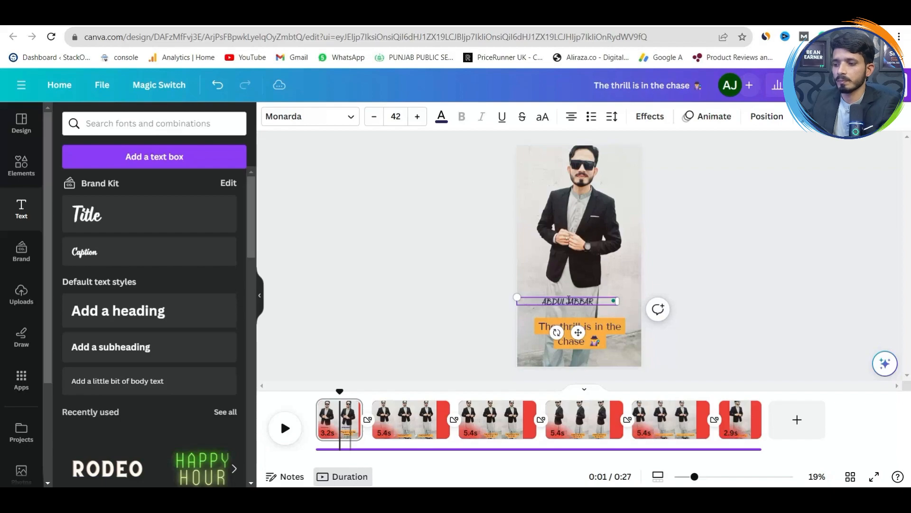
click(696, 283)
click(550, 294)
drag(564, 305, 567, 300)
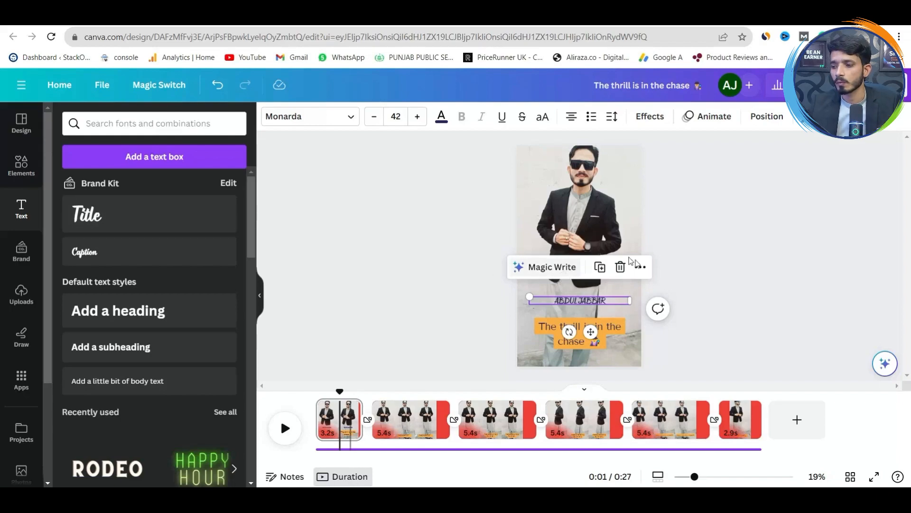
Apply the Outline text effect to the name text on the first page.
double_click(582, 302)
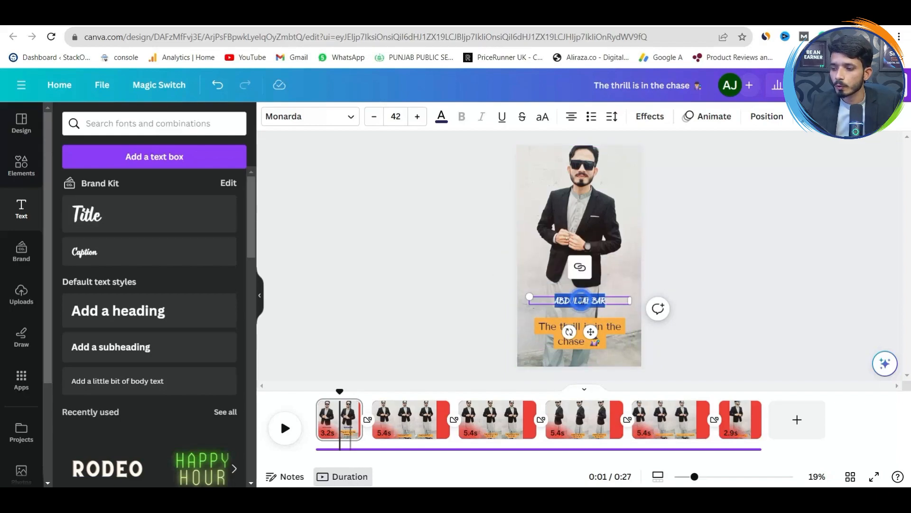
click(660, 122)
click(211, 273)
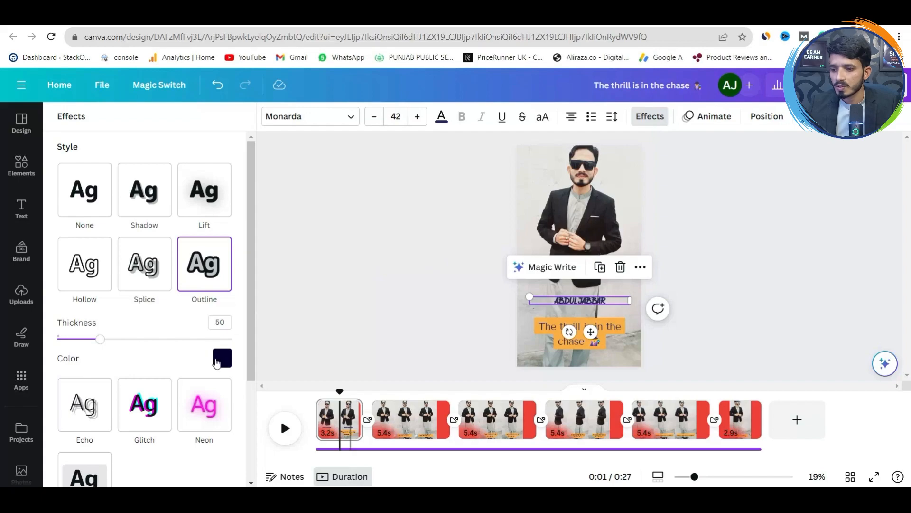
Set the outline color of the name text on the first page to the red document color.
click(219, 358)
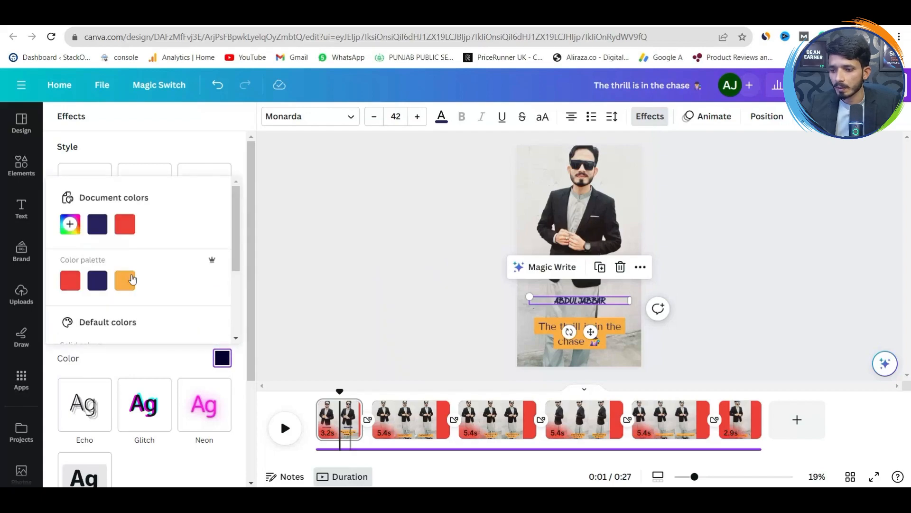
click(126, 226)
click(375, 238)
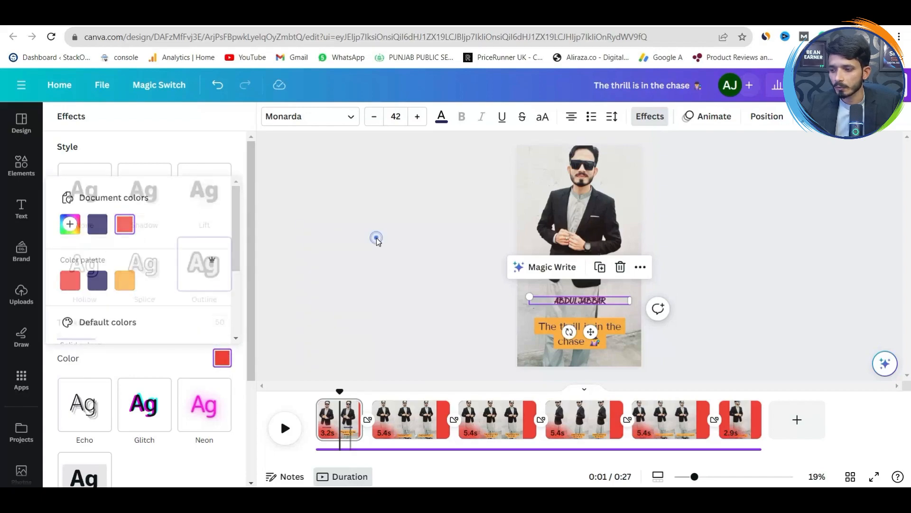
Increase the font size of the name text above the orange caption to 58.
click(578, 301)
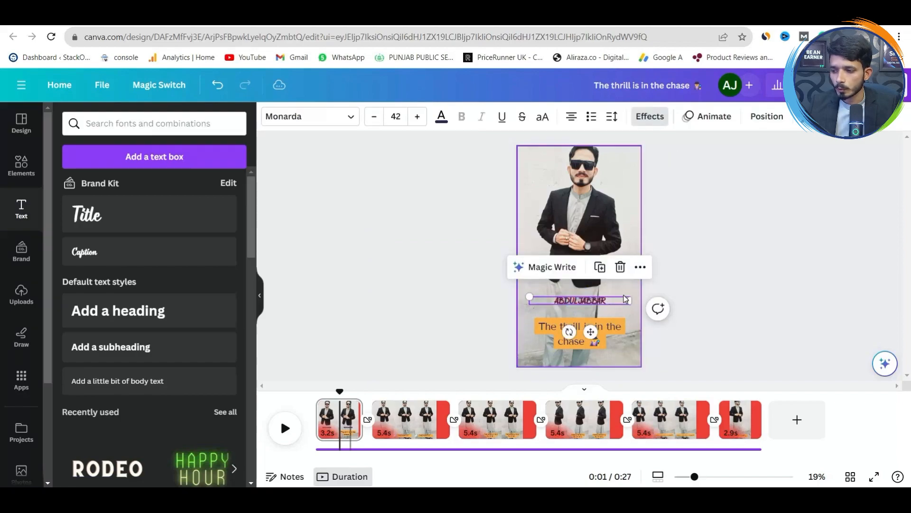
click(418, 117)
click(417, 117)
click(417, 117)
click(417, 117)
click(417, 117)
click(417, 116)
click(417, 117)
click(418, 116)
click(417, 117)
click(417, 117)
click(455, 255)
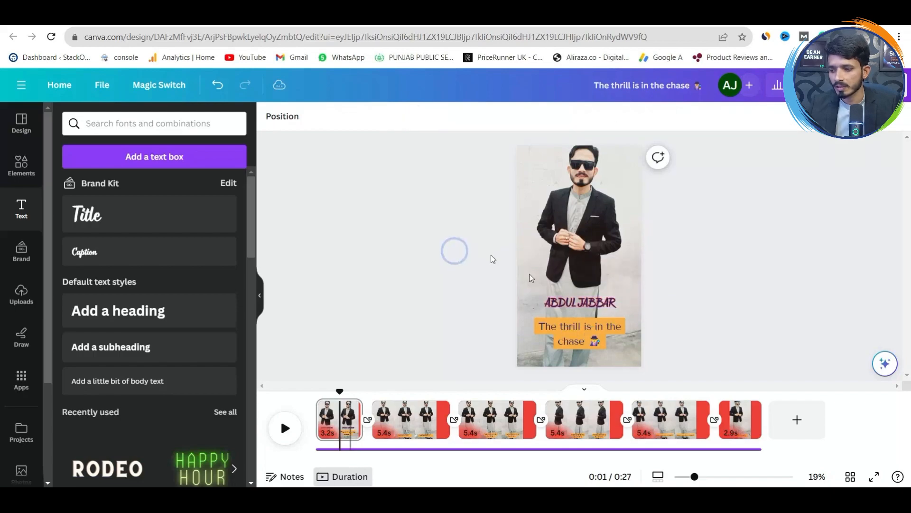
Preview the video from the beginning to check how the enlarged name text plays, and return to the editor.
click(595, 308)
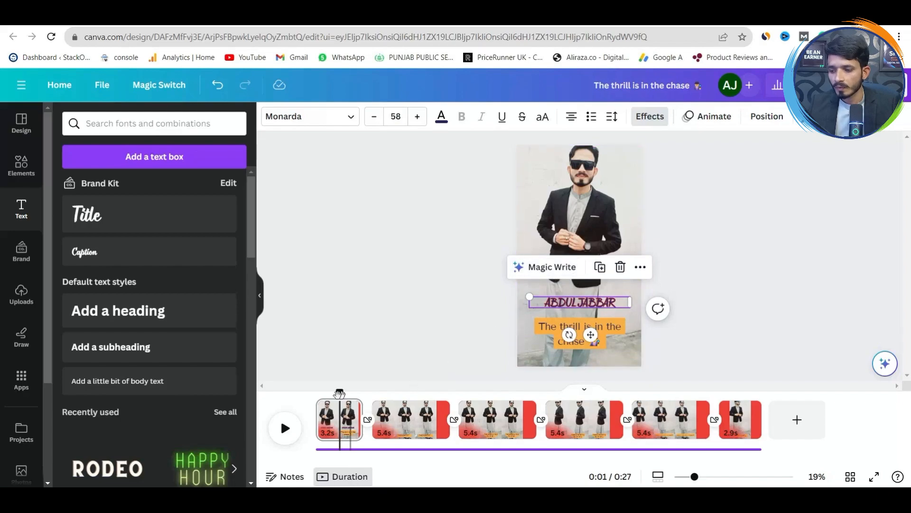
drag(338, 393, 320, 392)
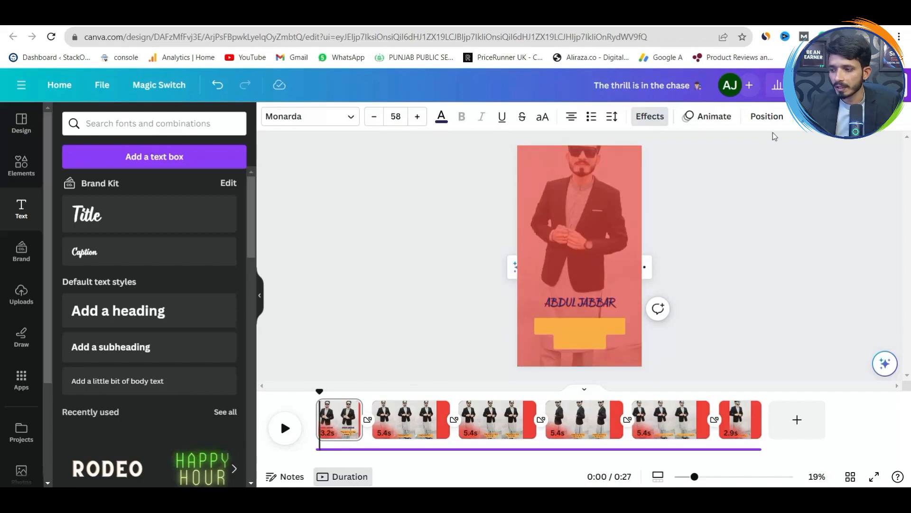
key(ctrl+alt+p)
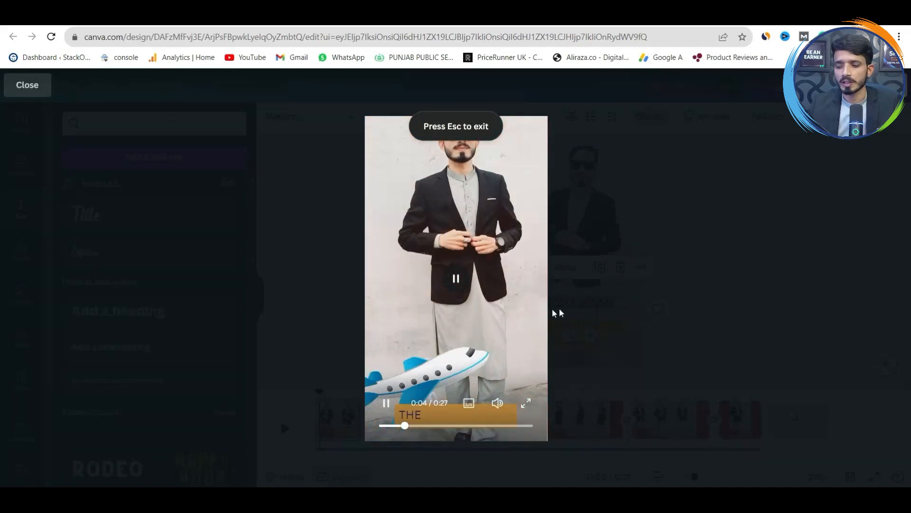
click(603, 303)
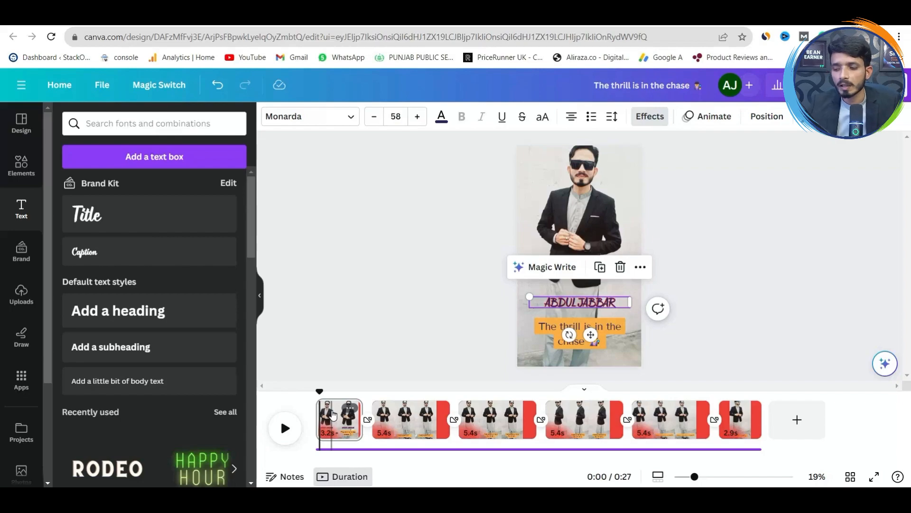
Show the name text's timing and trim its start so it appears partway through the first page, checking it in the preview.
right_click(562, 304)
mouse_move(592, 306)
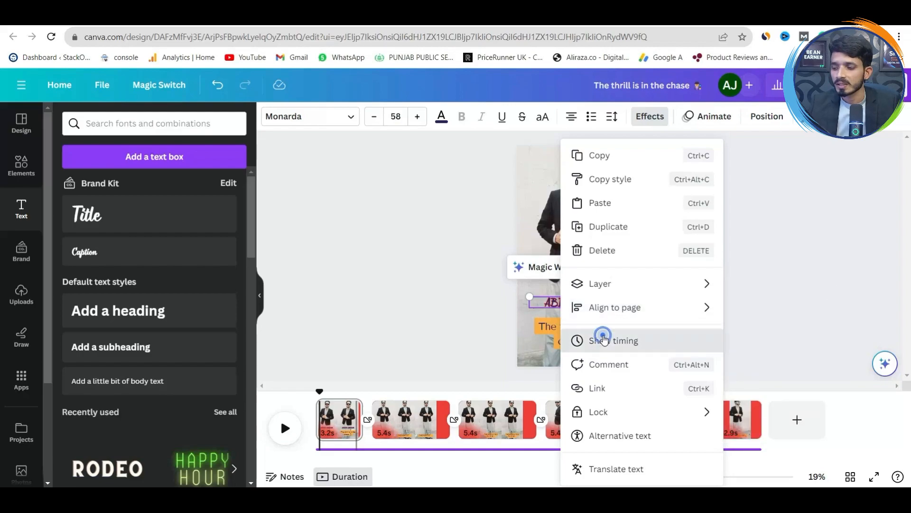
click(603, 340)
click(359, 406)
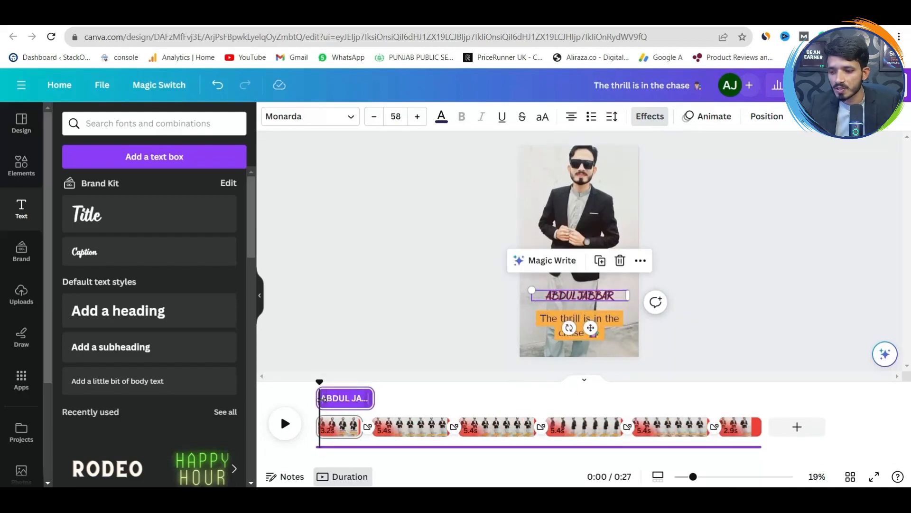
drag(328, 397, 337, 398)
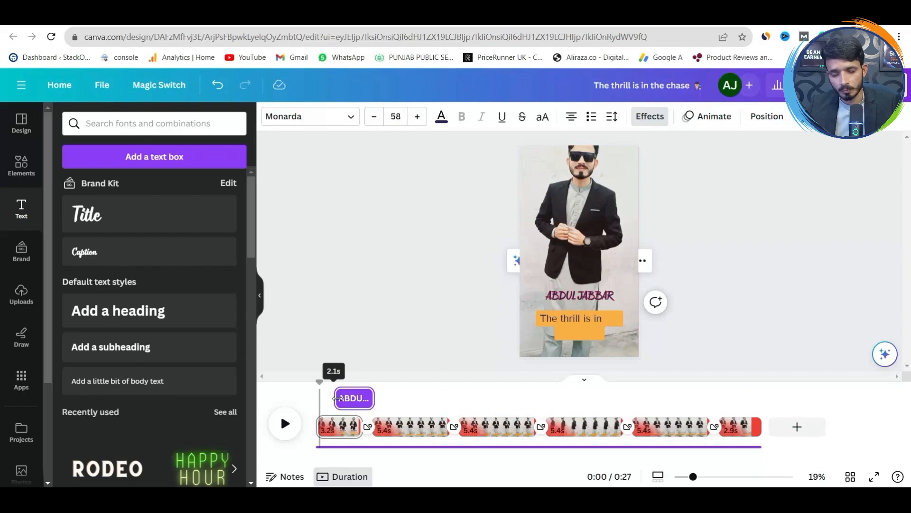
drag(339, 399, 315, 380)
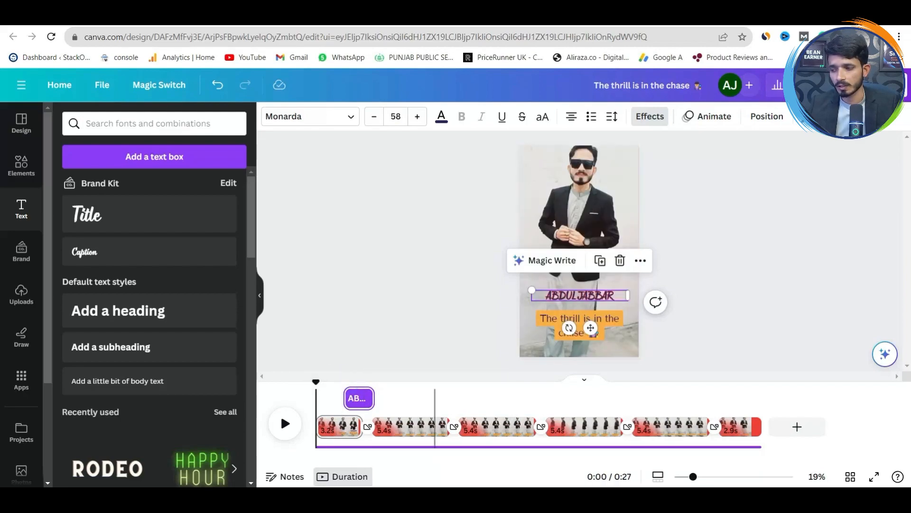
click(874, 476)
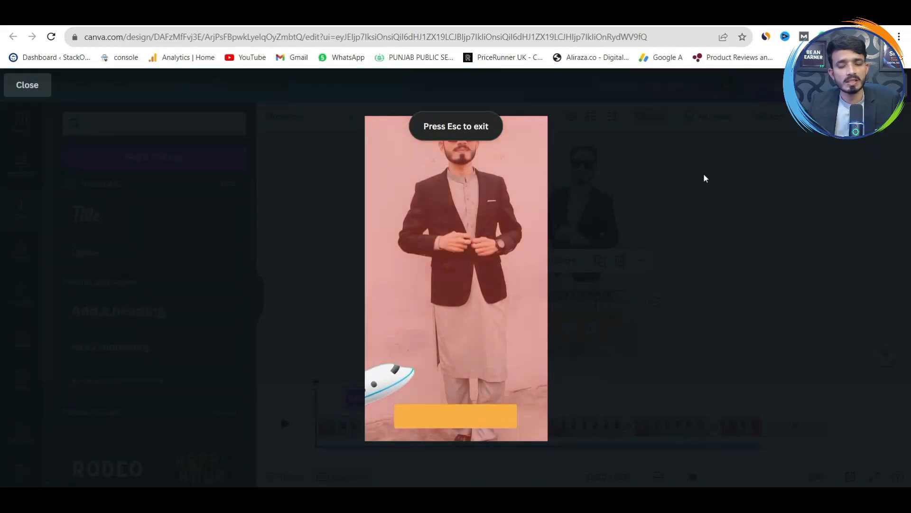
click(685, 229)
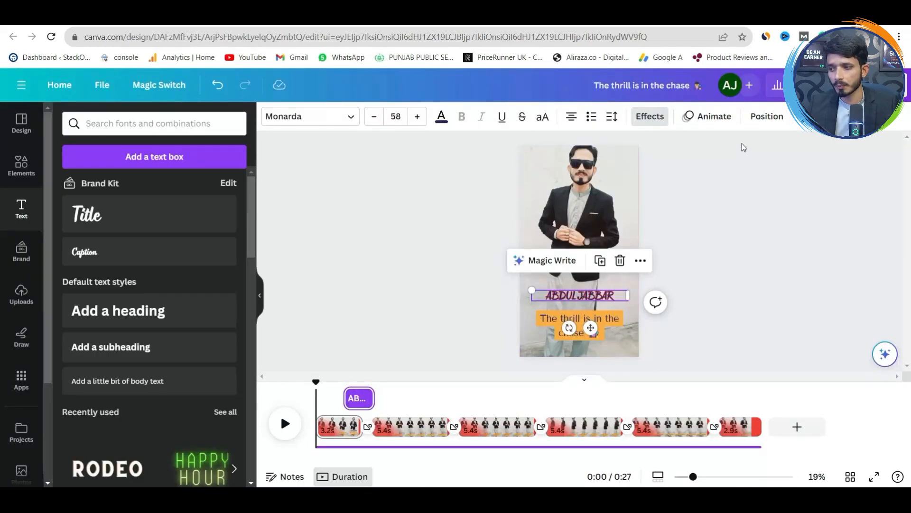
Apply the Pan text animation to the name text and preview the full video.
click(720, 122)
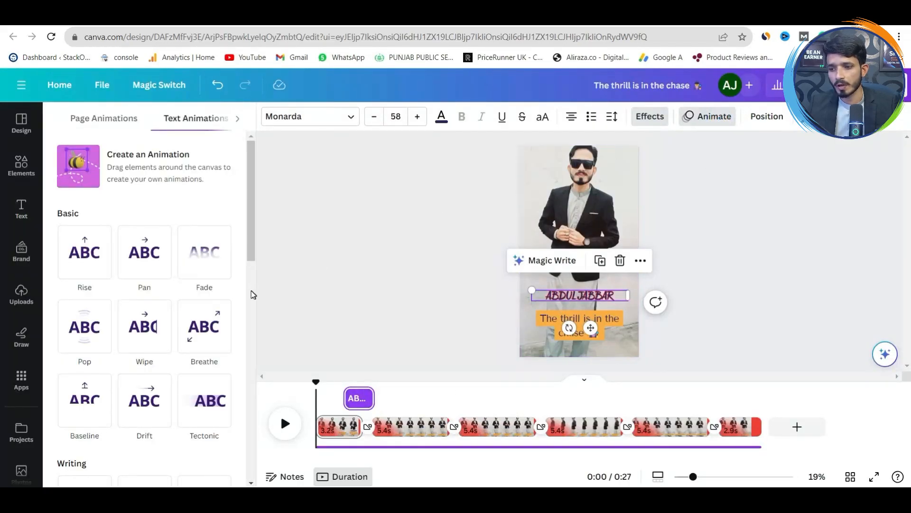
click(142, 263)
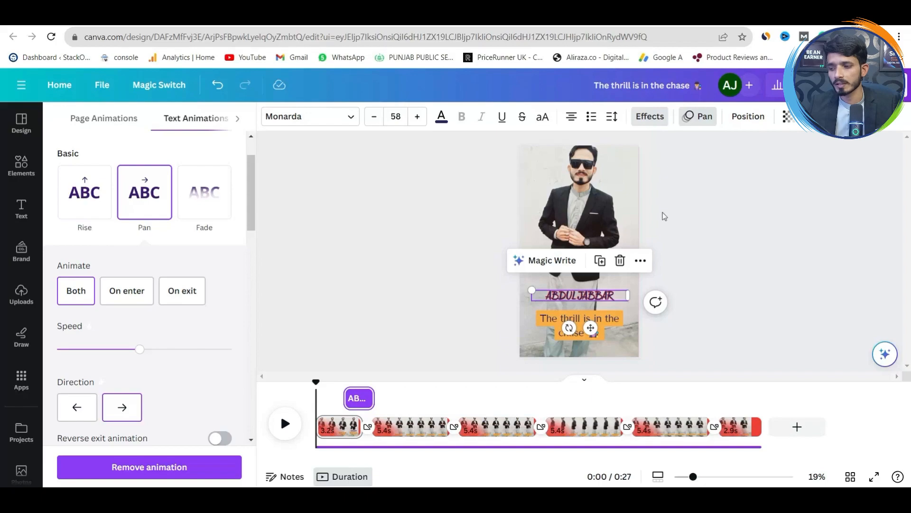
key(ctrl+alt+p)
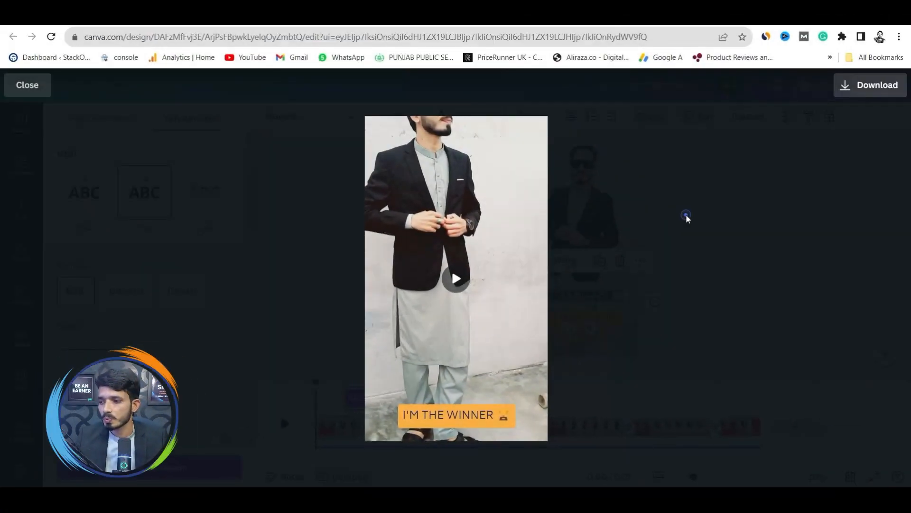
key(Escape)
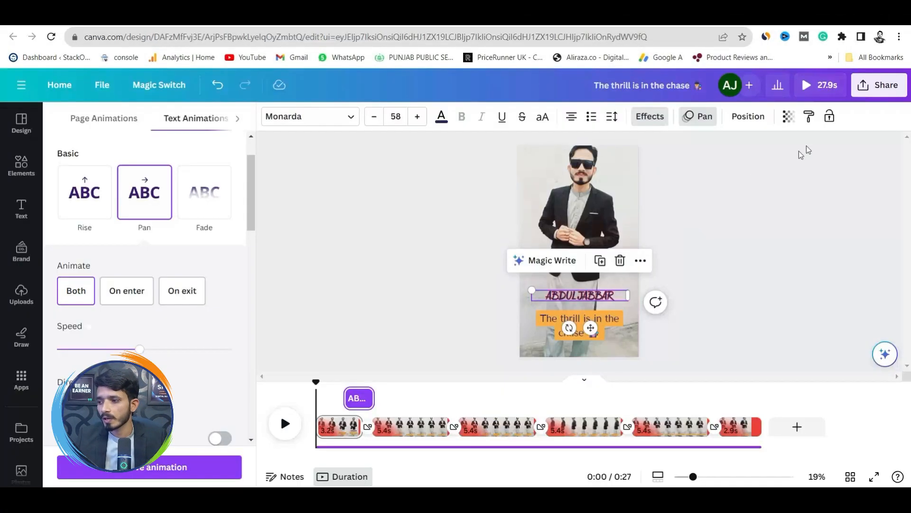
Open the design's download settings and set the MP4 video quality to 4K (UHD).
click(865, 89)
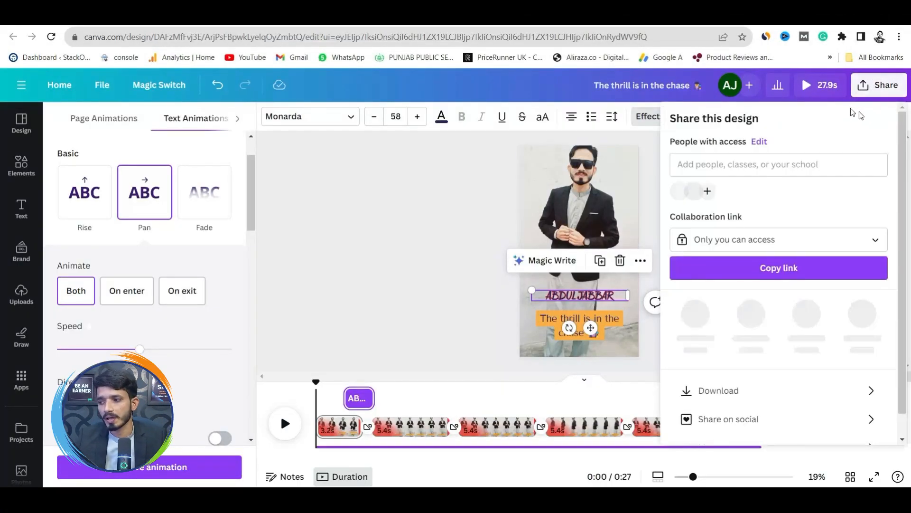
click(712, 387)
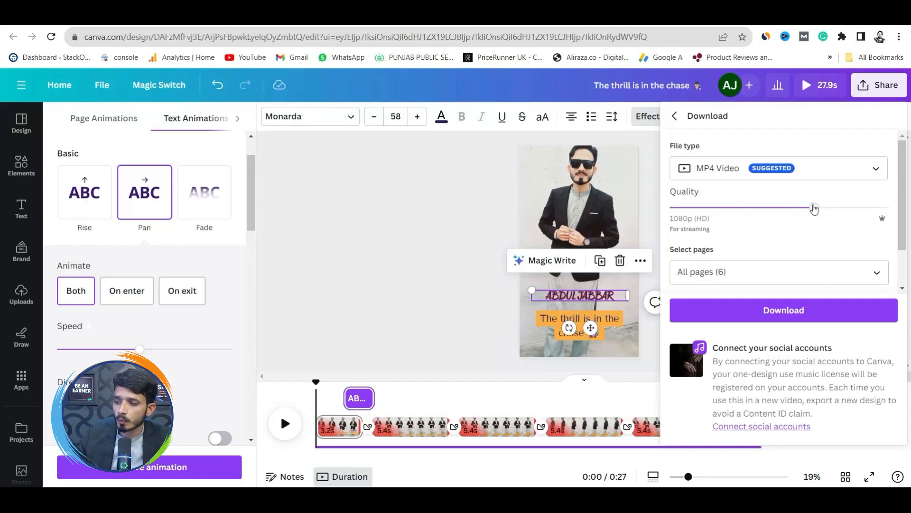
click(883, 208)
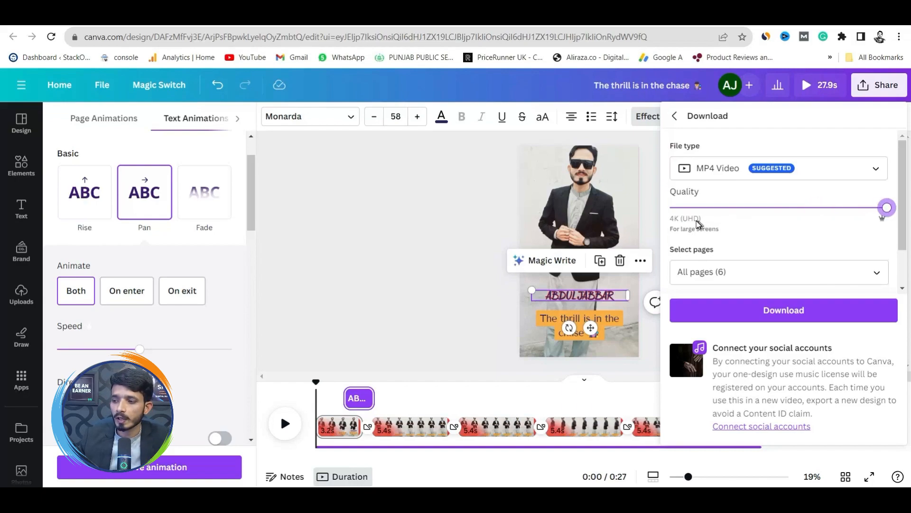